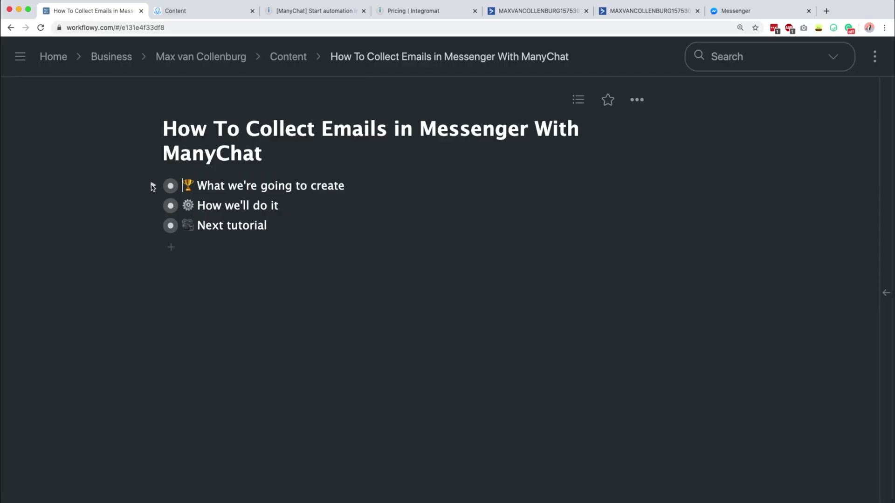
Expand 'What we're going to create' and 'How we'll do it', highlighting the Add subscribers line
click(153, 186)
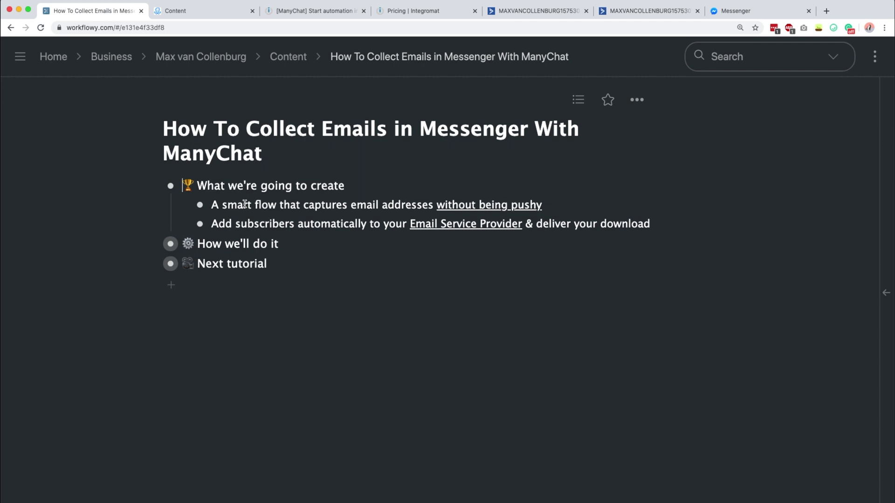
drag(213, 225, 622, 223)
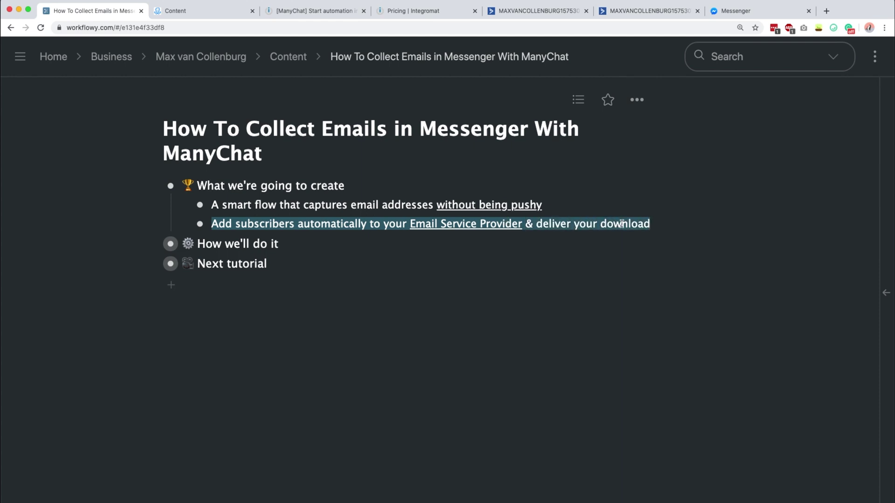
double_click(619, 226)
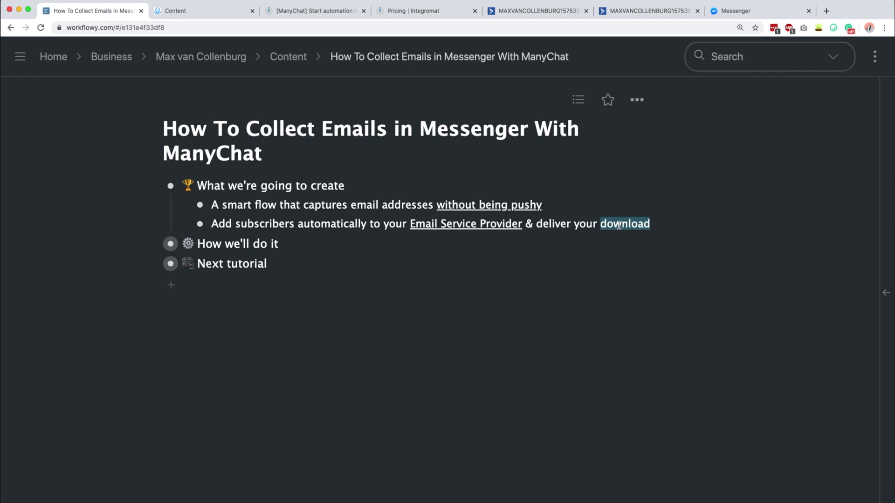
click(153, 244)
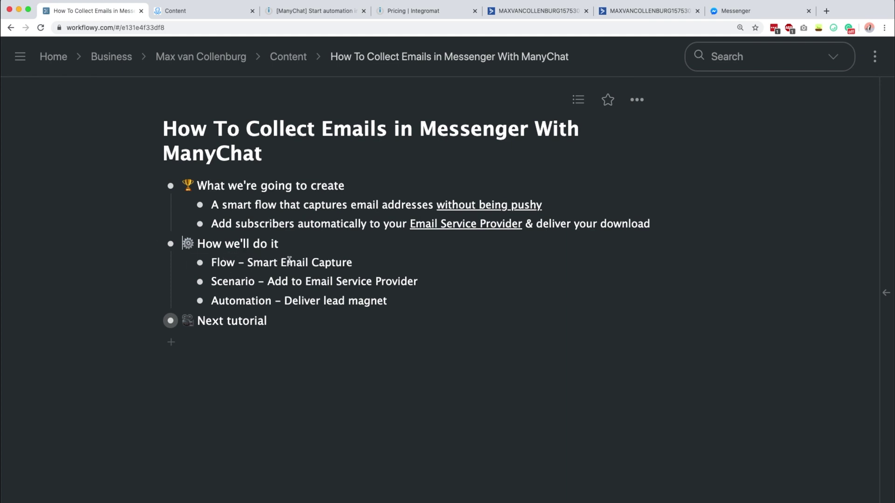
Highlight the Smart Email Capture step, then switch to ManyChat's tutorial Flows page
drag(248, 262, 352, 262)
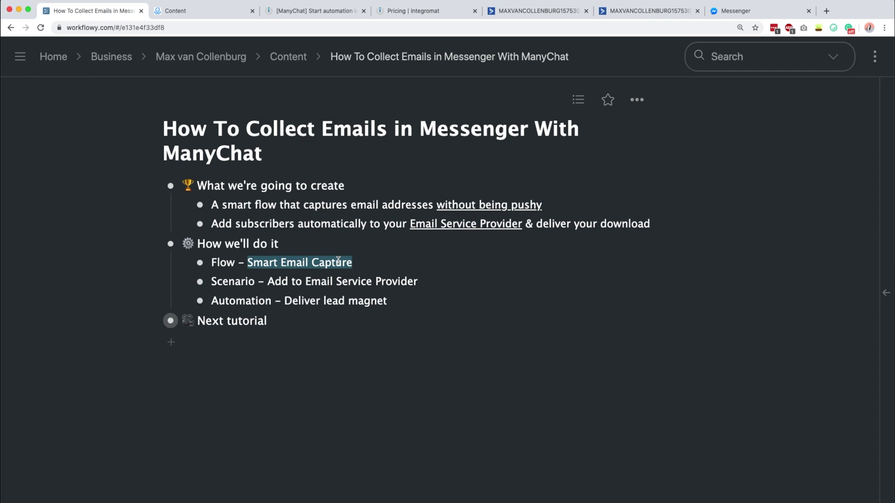
click(338, 261)
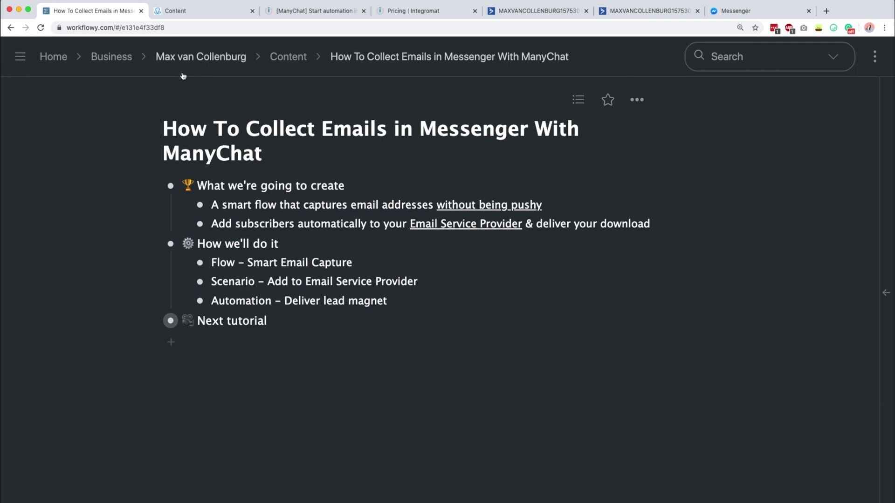
click(189, 14)
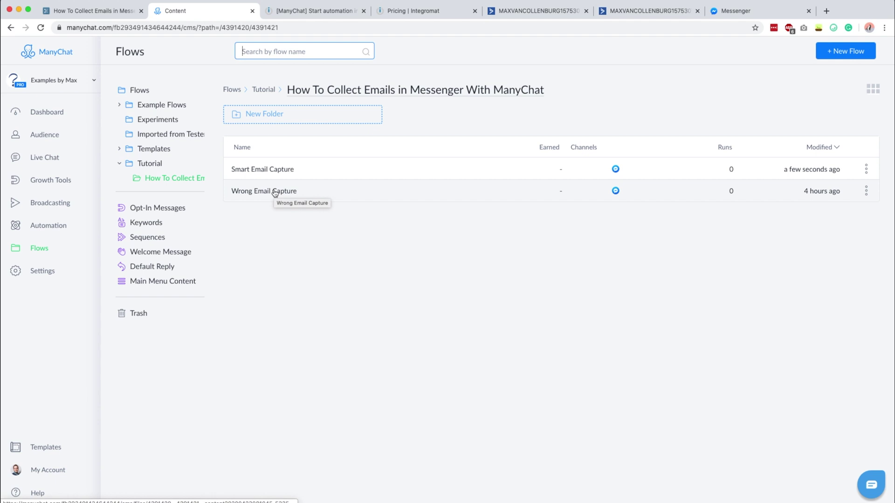
Edit the Wrong Email Capture flow and select its Send Message step in the sidebar
click(275, 192)
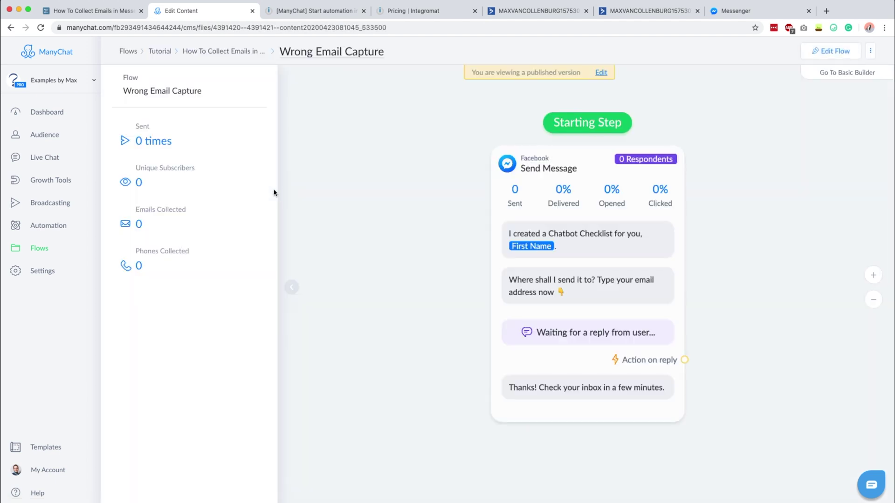
click(837, 51)
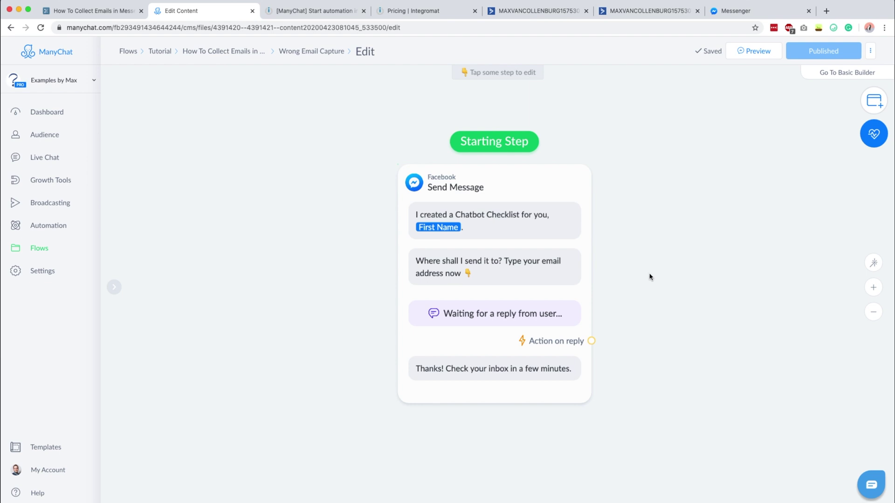
mouse_move(456, 227)
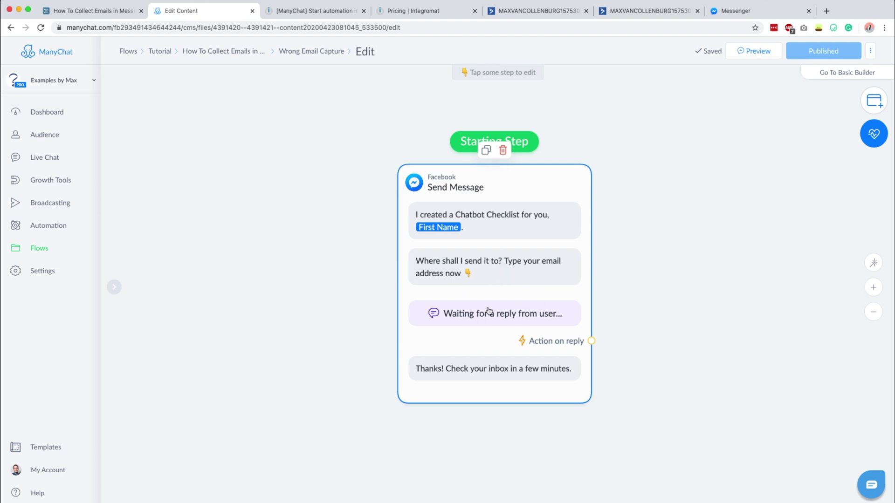
click(462, 363)
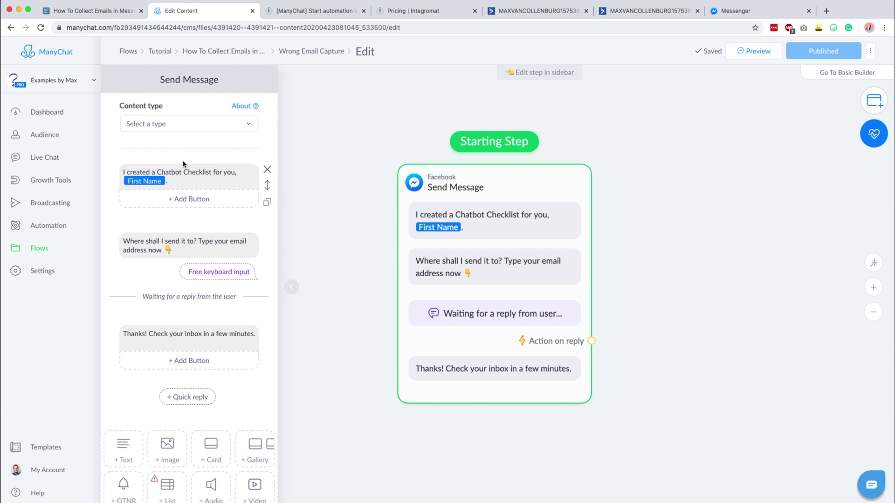
Review the Send Message texts, including 'Where shall I send it to?', then return to the tutorial folder
click(195, 175)
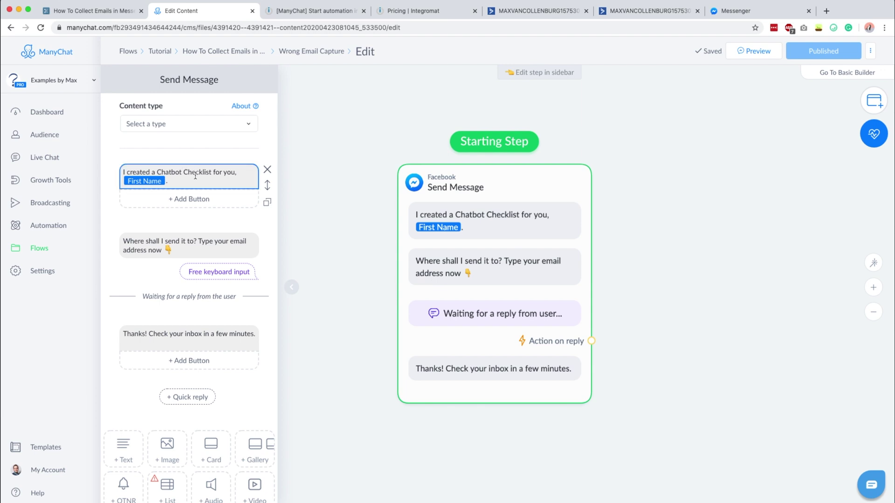
click(184, 255)
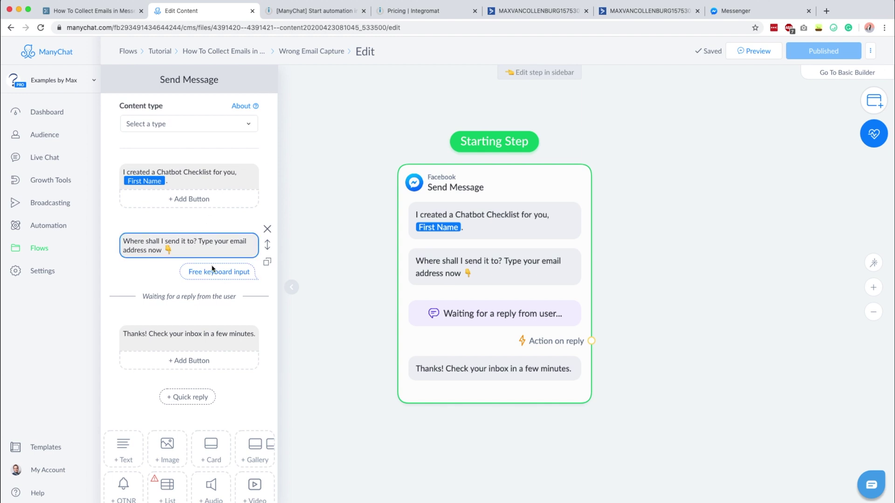
click(192, 175)
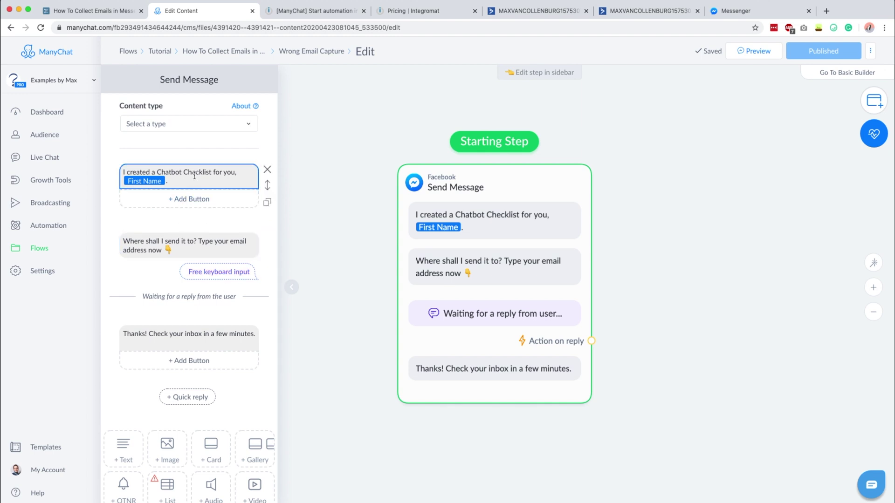
click(209, 246)
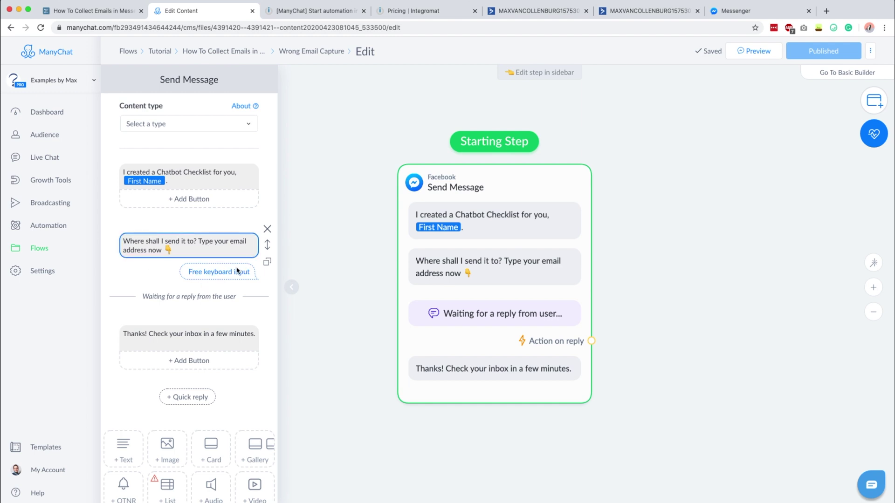
click(231, 53)
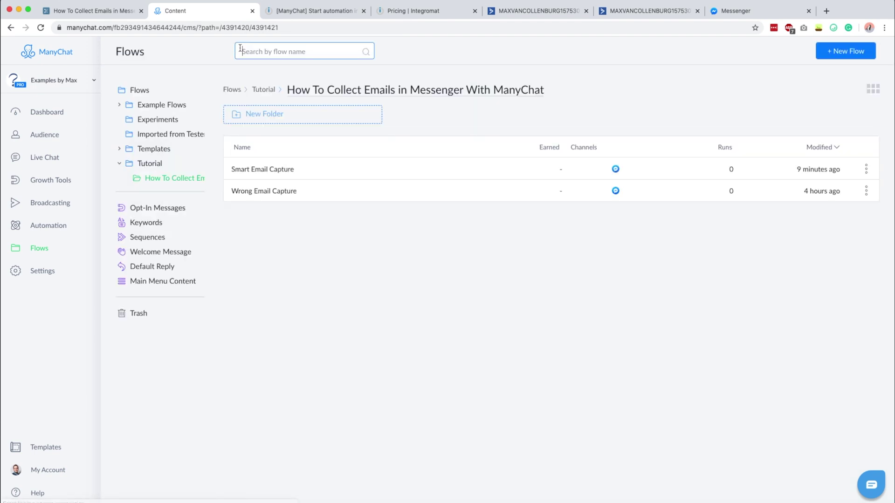
Open the Smart Email Capture flow in the editor and zoom to its Starting Step
click(307, 171)
click(832, 53)
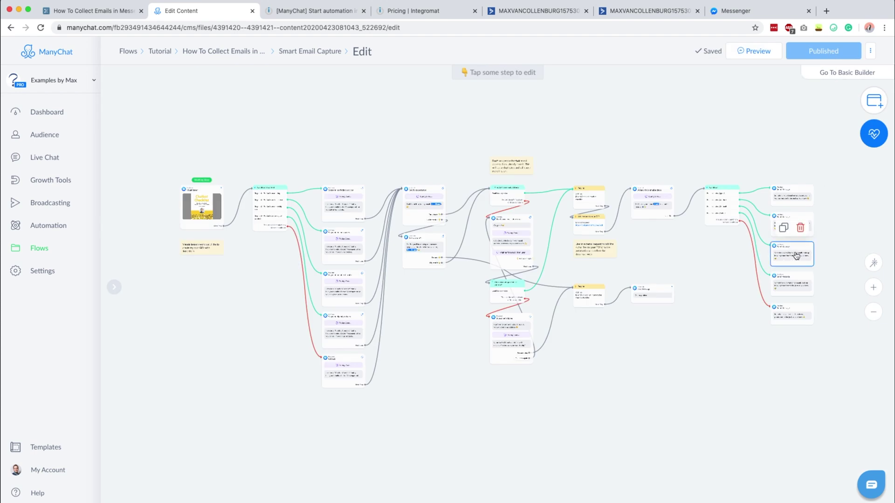
mouse_move(204, 218)
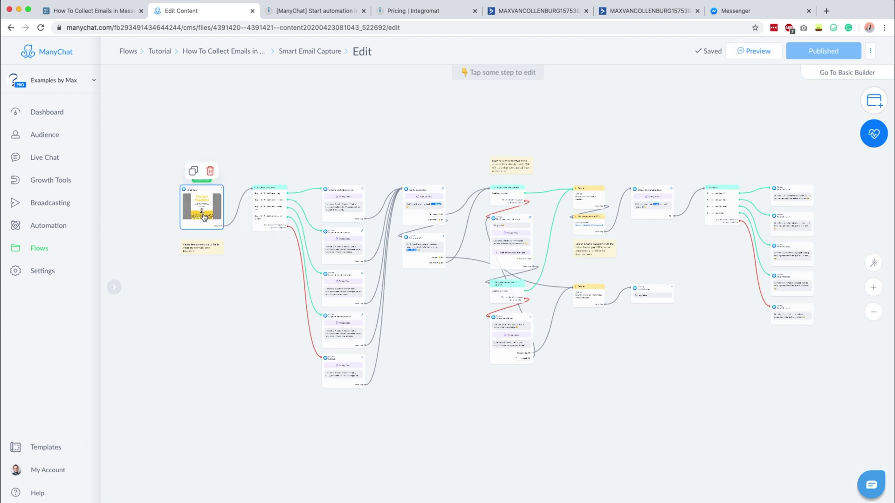
scroll(204, 217, up, 5)
scroll(335, 163, left, 3)
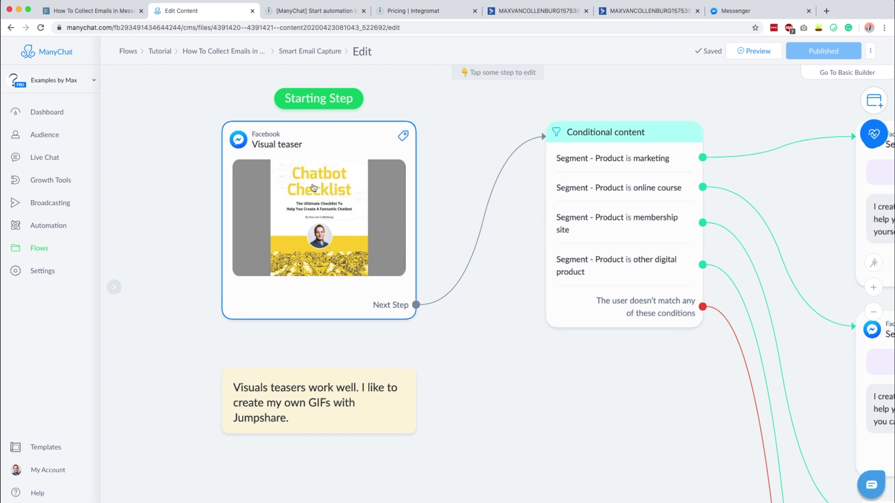
Inspect the Visual teaser step's settings and its accompanying note, then close the sidebar
click(314, 188)
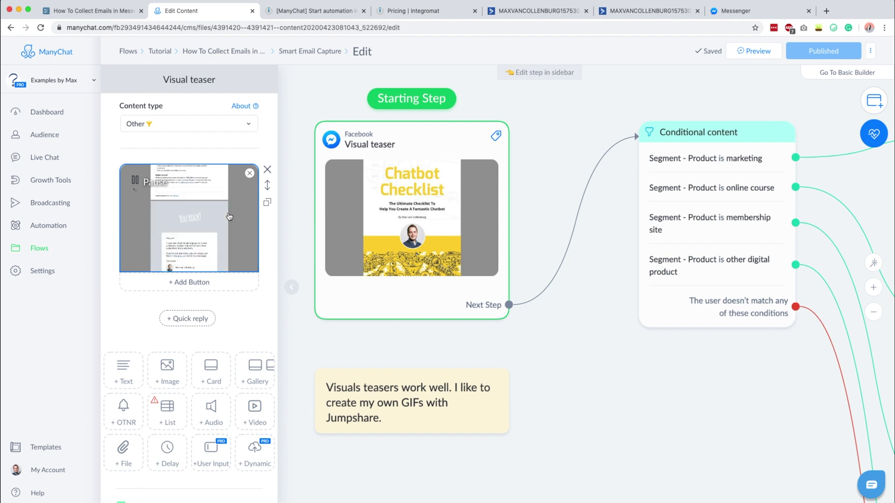
click(343, 428)
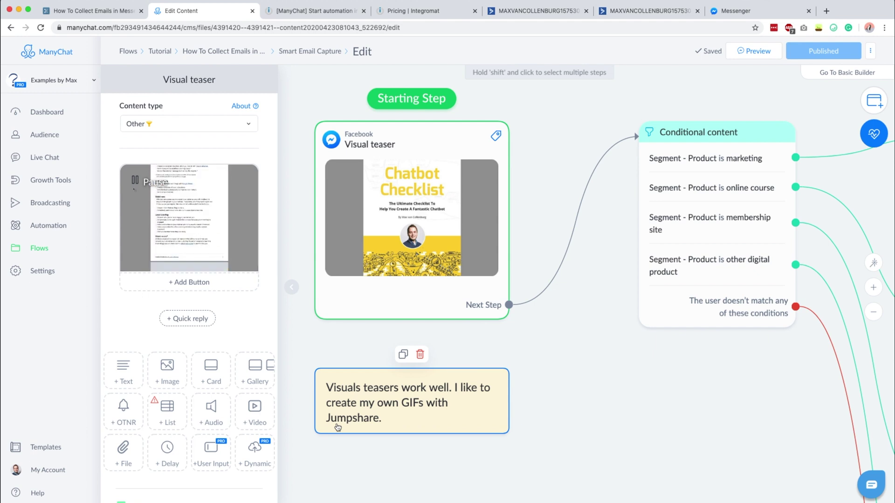
click(650, 404)
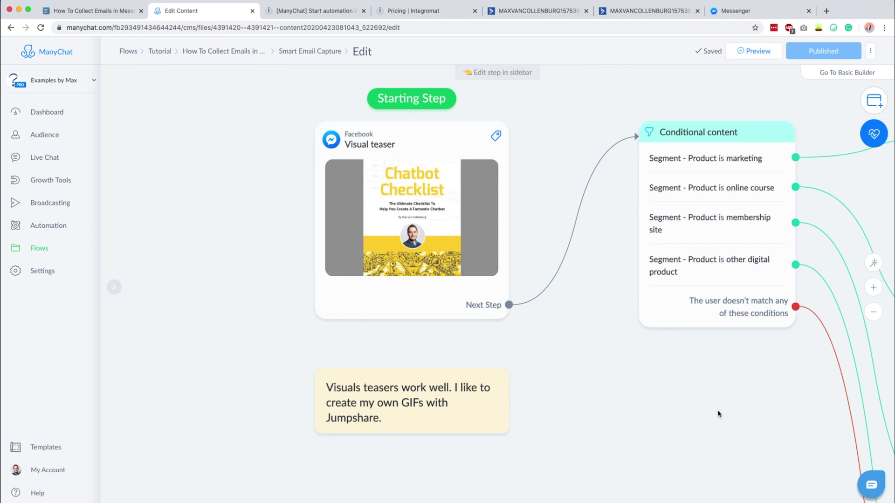
Pan to the segment messages and show the Conditional content step's Segment - Product conditions
drag(720, 413, 459, 383)
scroll(471, 451, down, 3)
drag(471, 452, 329, 329)
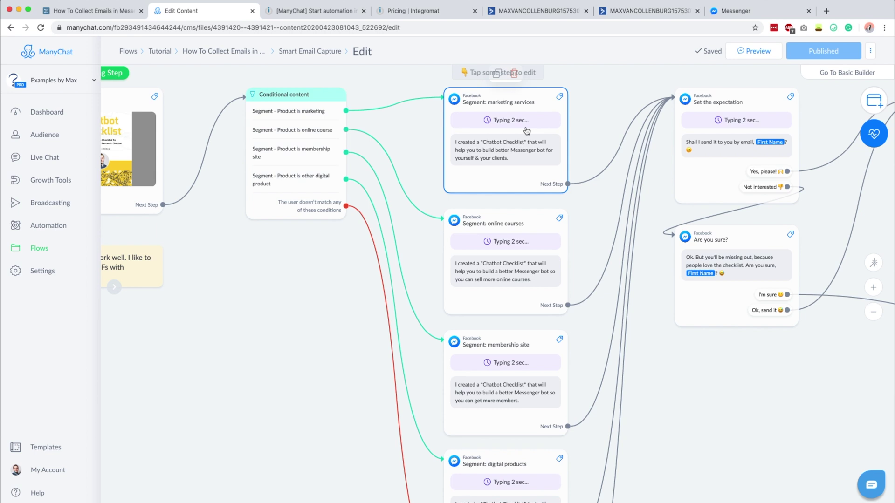
click(276, 133)
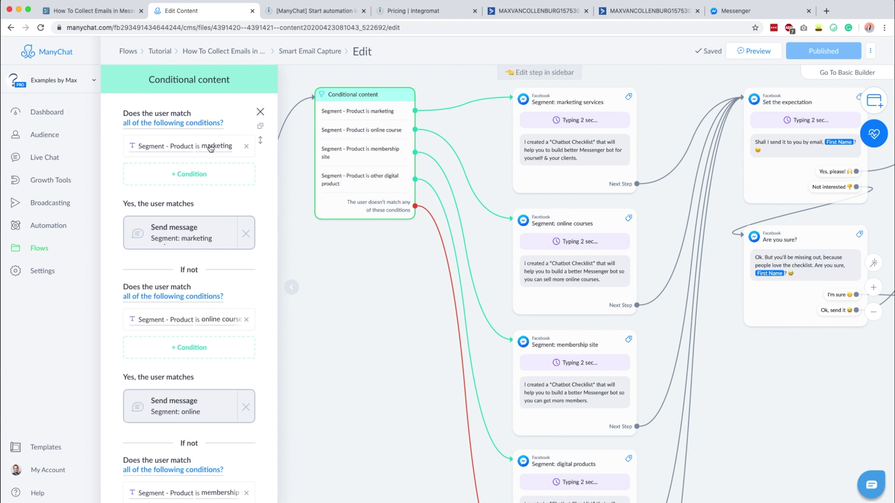
Close the Conditional content sidebar and select the Segment: online courses message
scroll(548, 140, up, 5)
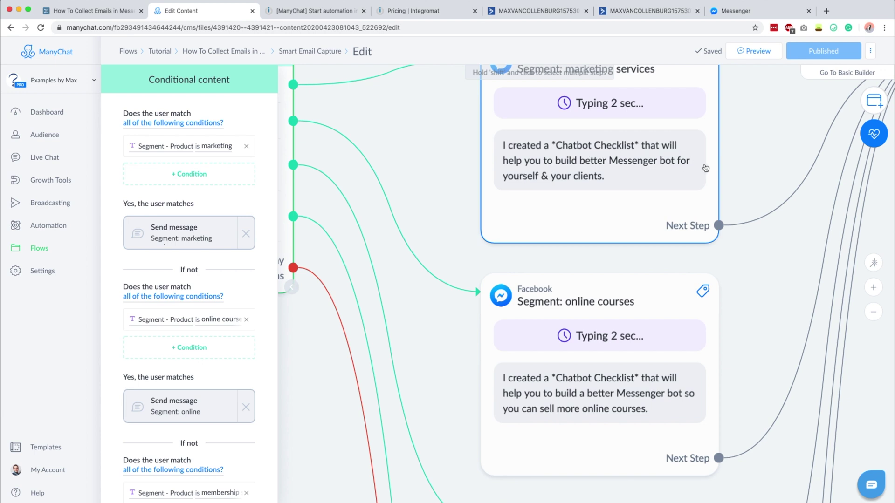
click(412, 105)
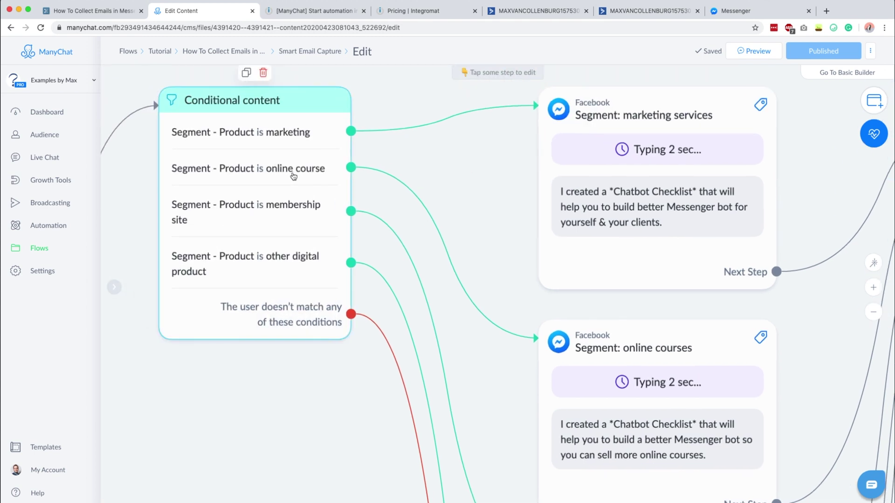
scroll(423, 124, down, 5)
scroll(423, 124, right, 5)
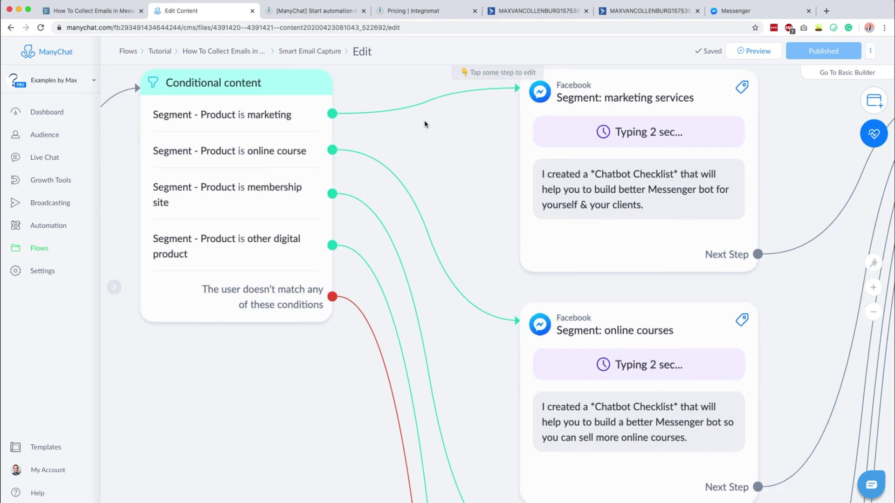
click(516, 309)
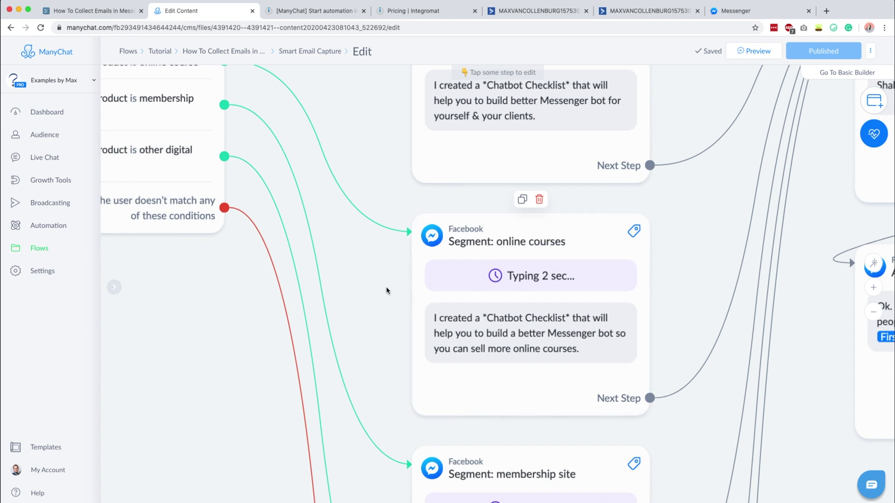
scroll(388, 290, down, 5)
scroll(388, 290, right, 3)
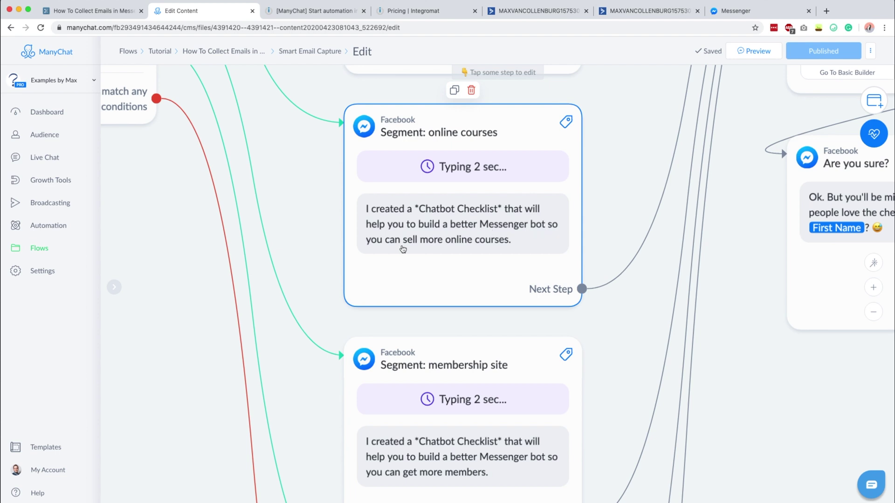
scroll(496, 334, left, 5)
scroll(495, 334, up, 4)
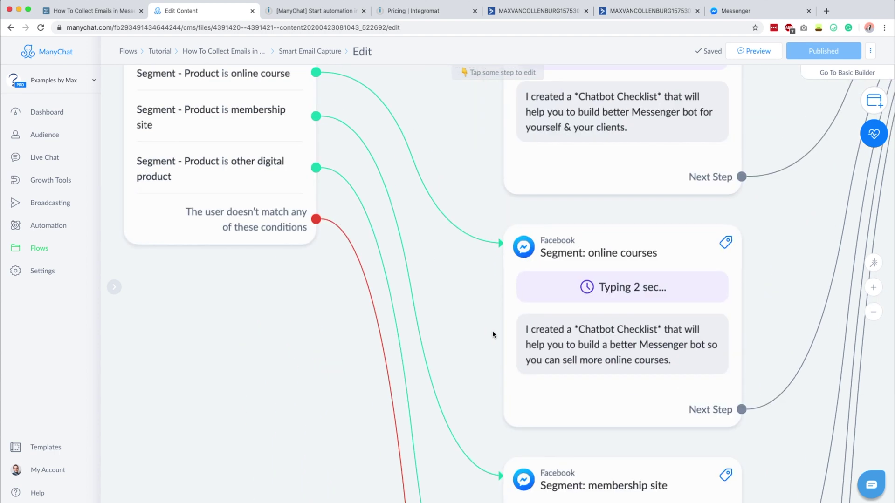
scroll(345, 343, down, 6)
scroll(345, 343, right, 5)
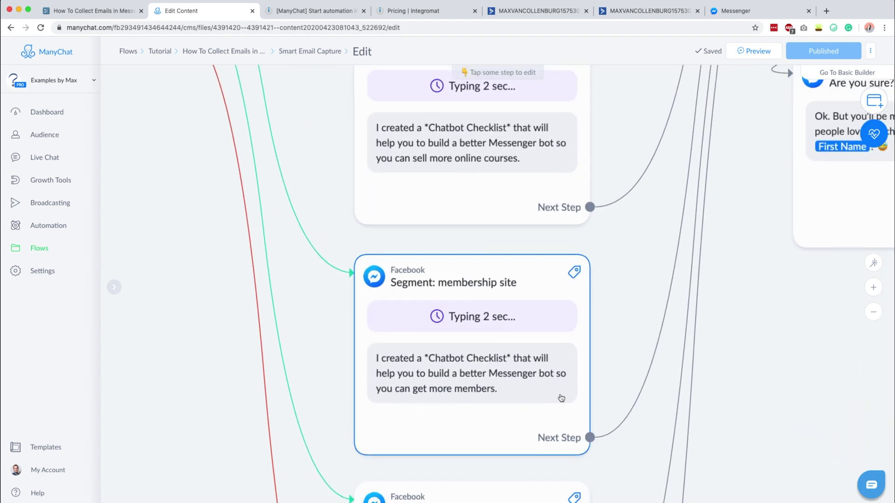
scroll(606, 380, down, 5)
scroll(755, 365, down, 4)
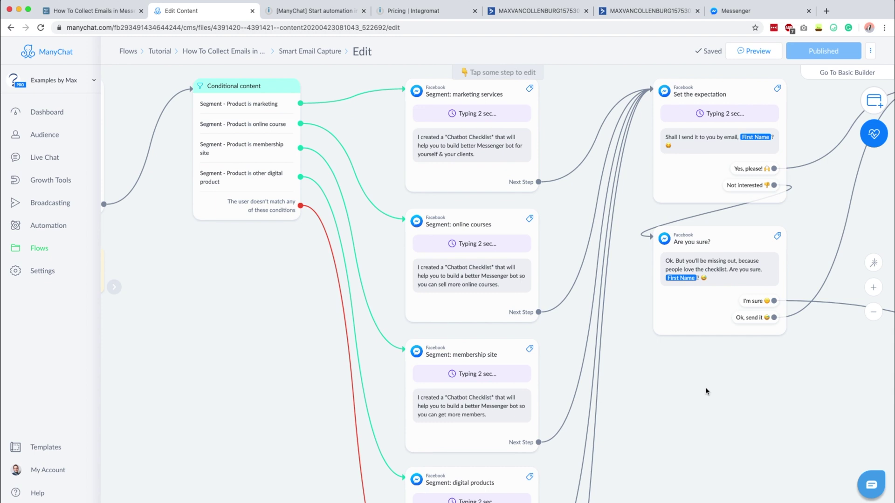
scroll(575, 443, right, 7)
scroll(575, 443, up, 3)
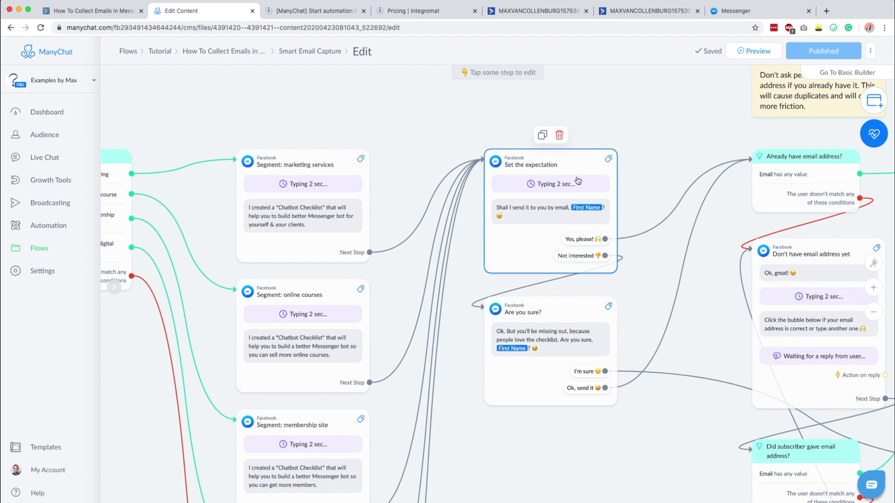
scroll(578, 181, up, 5)
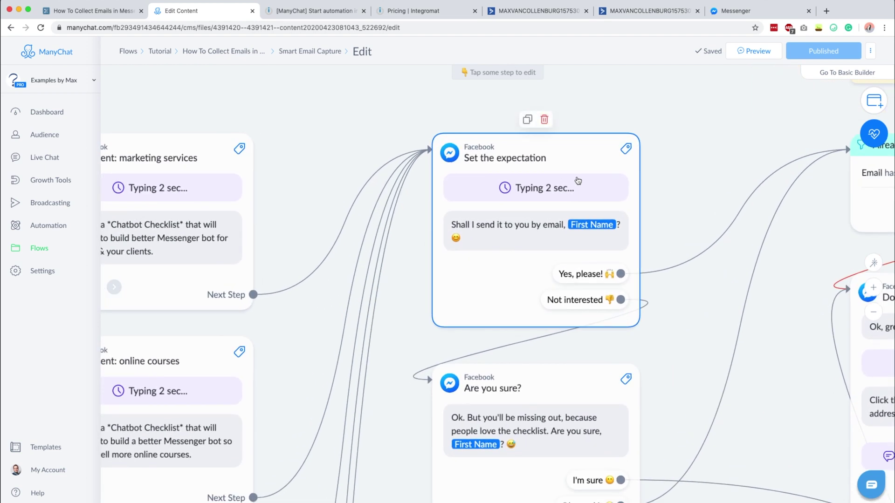
scroll(596, 149, right, 5)
scroll(593, 147, right, 2)
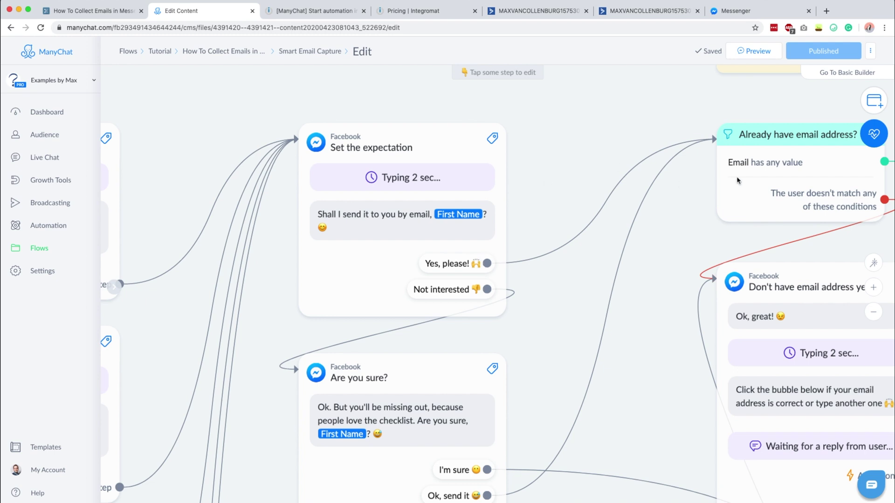
scroll(504, 156, down, 5)
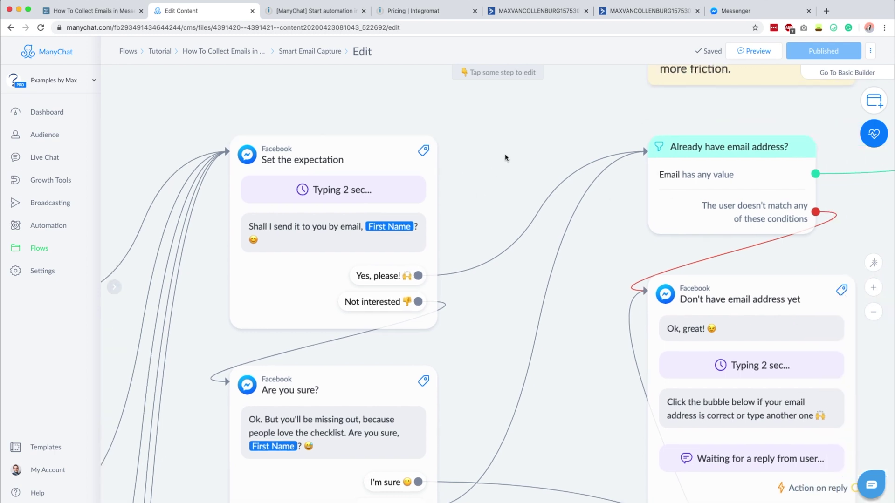
scroll(459, 122, right, 5)
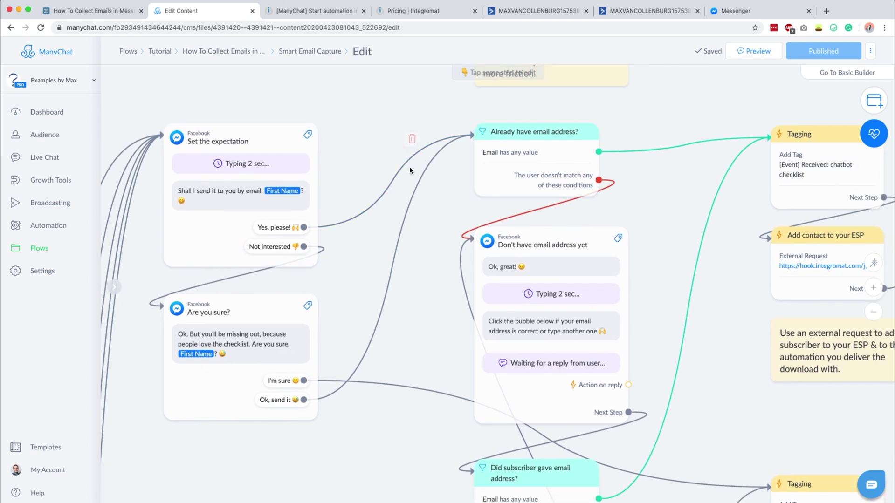
scroll(409, 167, down, 2)
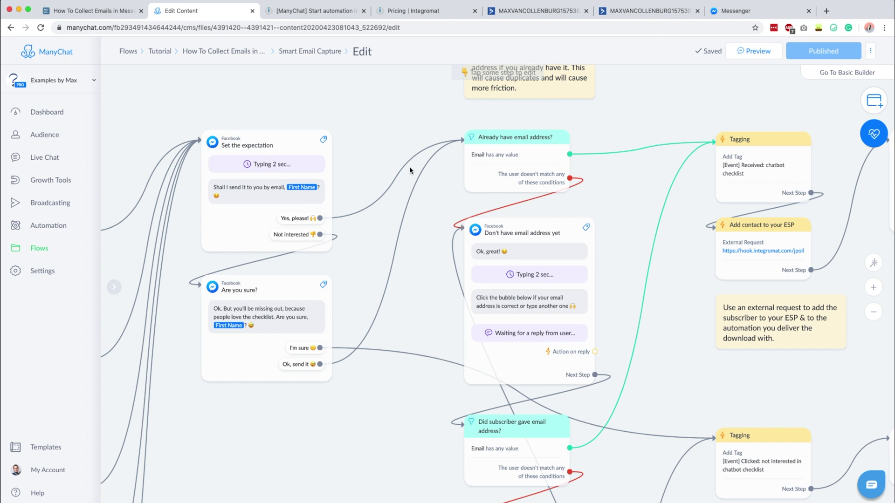
drag(367, 102, 338, 98)
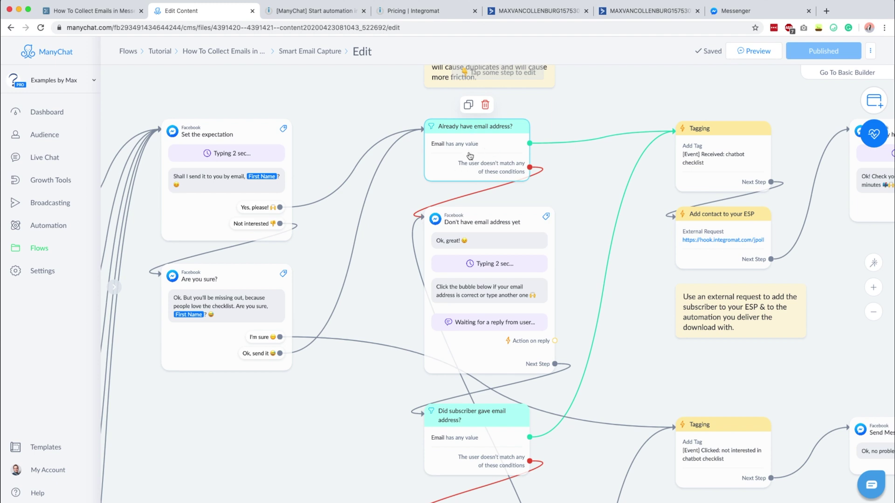
click(472, 154)
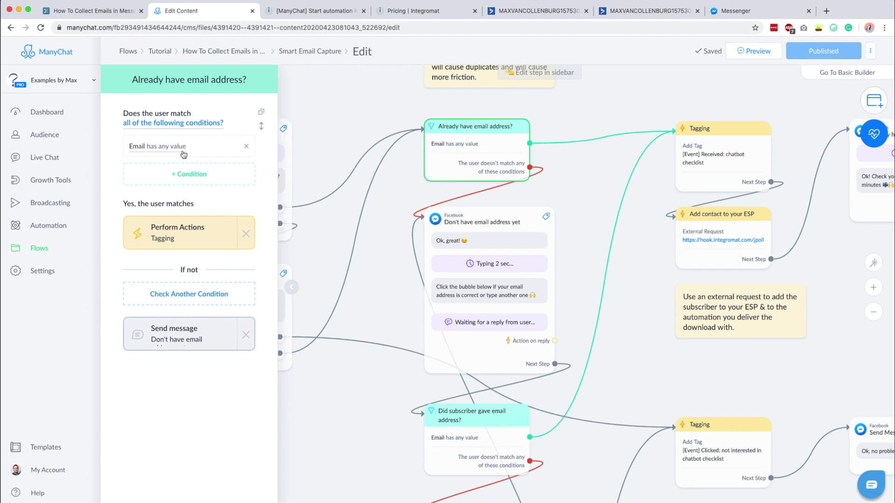
click(362, 108)
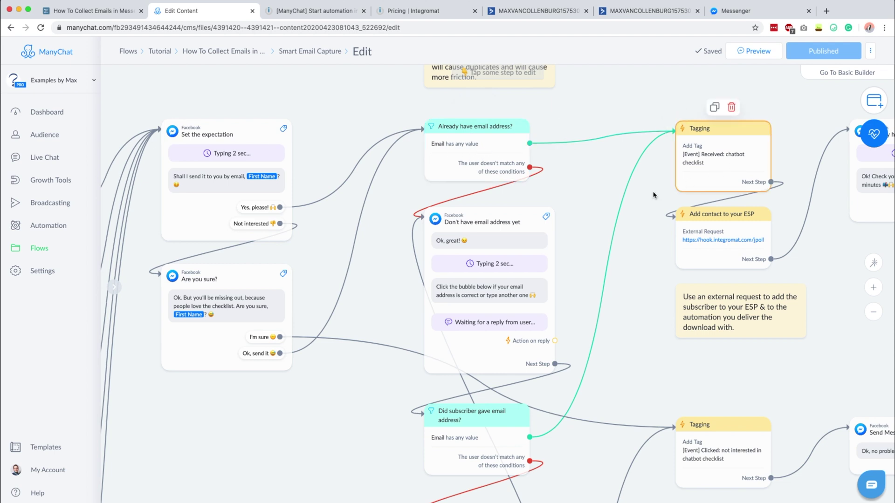
drag(593, 186, 542, 111)
scroll(500, 155, up, 5)
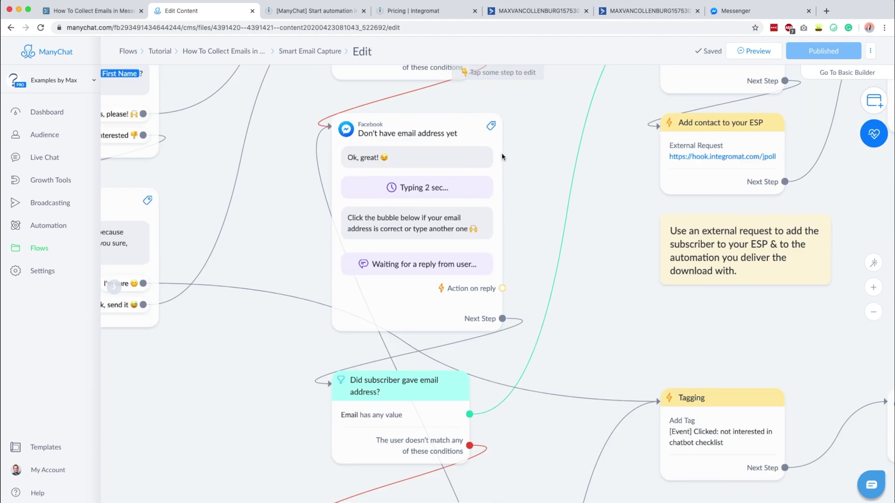
Show the Don't have email address yet messages and their 2-second typing delay
click(441, 172)
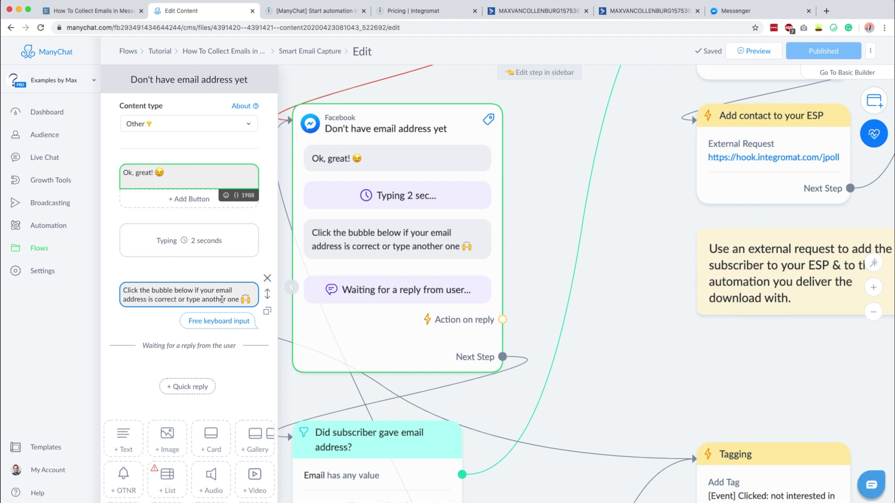
scroll(170, 314, down, 2)
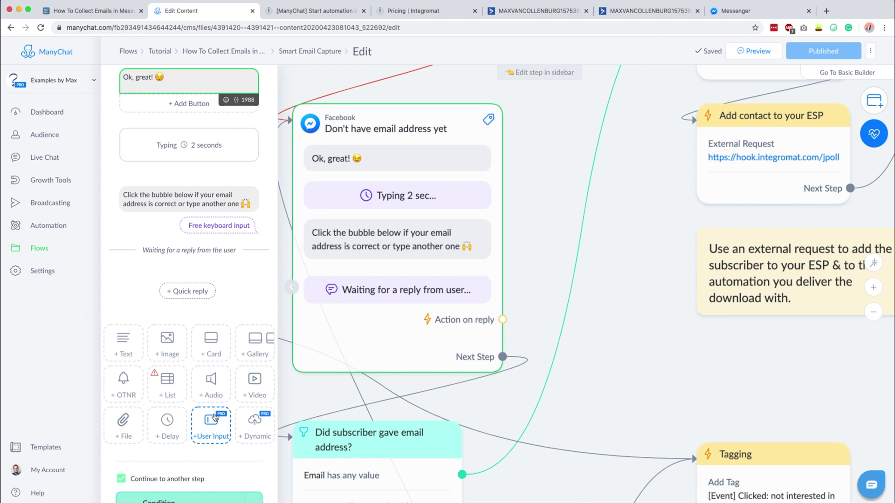
Keep Email as the email question's reply type, then close the step editor
click(182, 196)
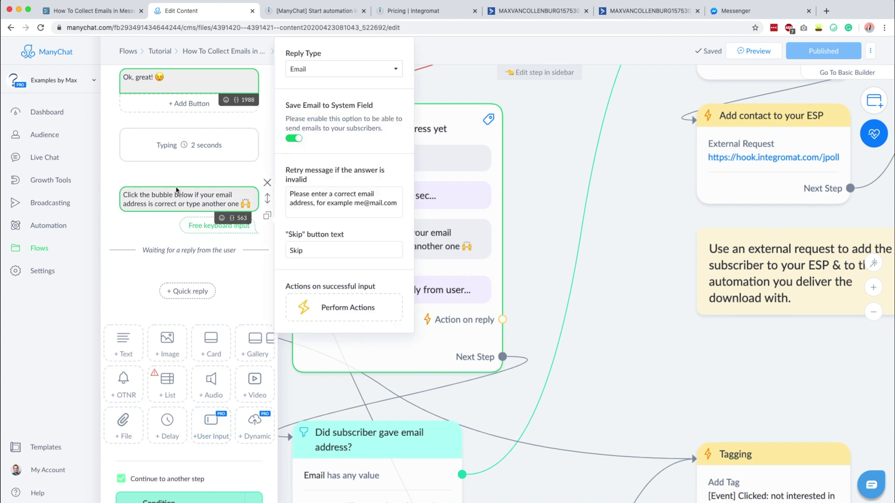
click(303, 72)
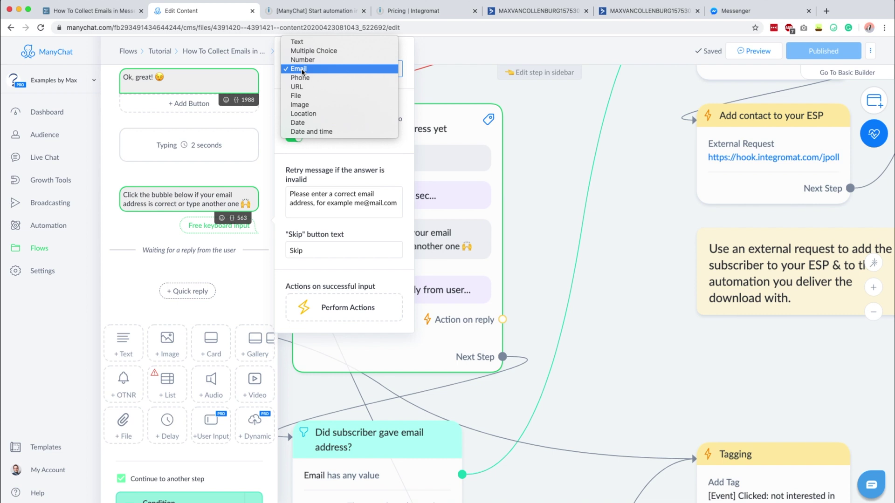
click(302, 70)
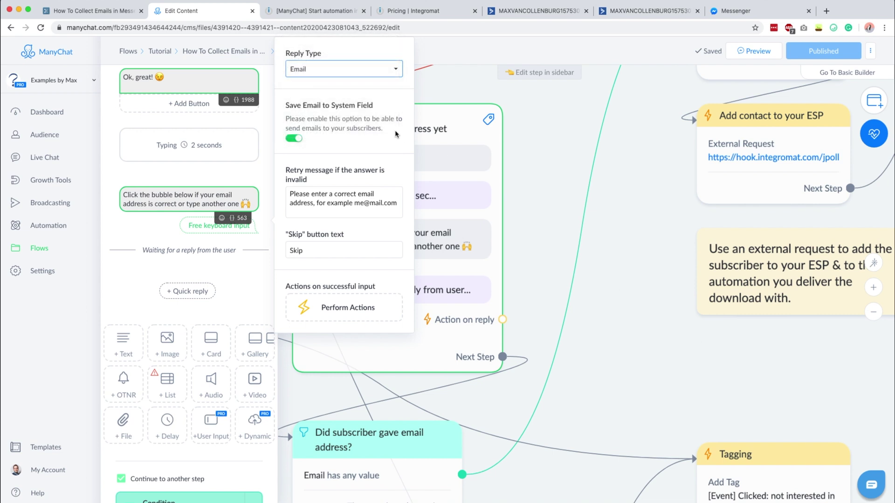
click(614, 260)
scroll(613, 199, down, 5)
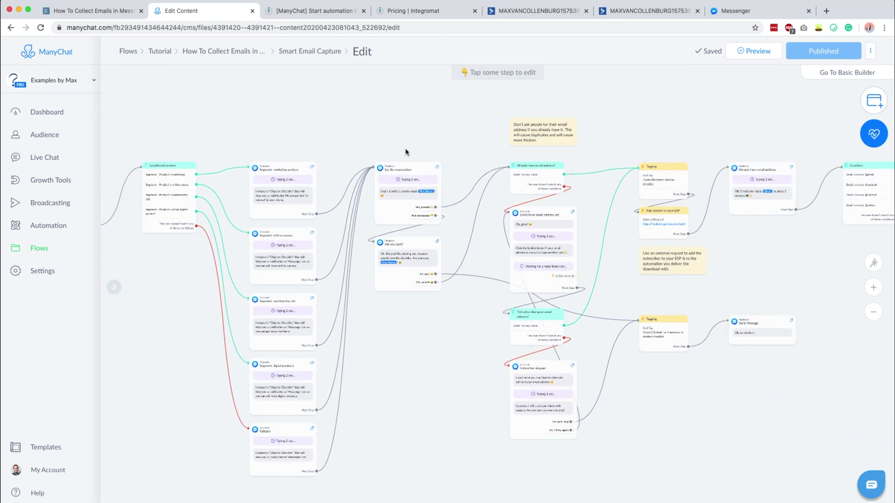
Move the Starting Step onto Don't have email address yet and open its Messenger preview
scroll(425, 127, down, 3)
drag(259, 154, 579, 209)
click(759, 50)
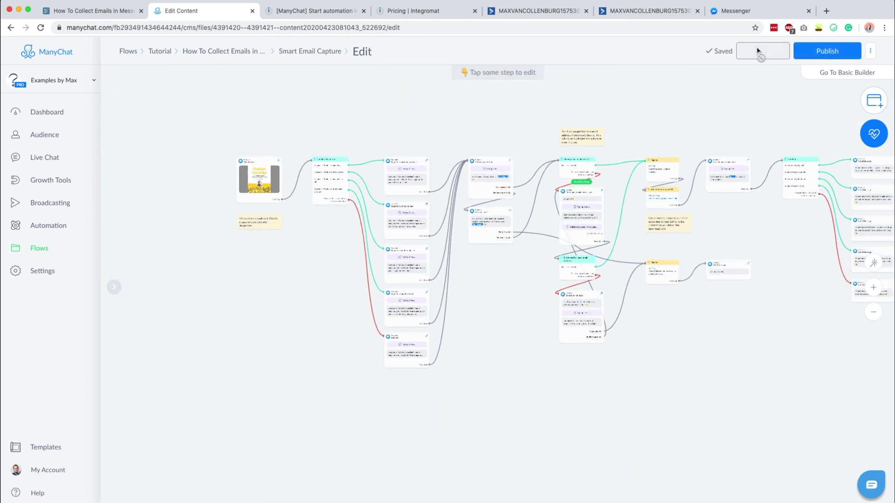
click(739, 14)
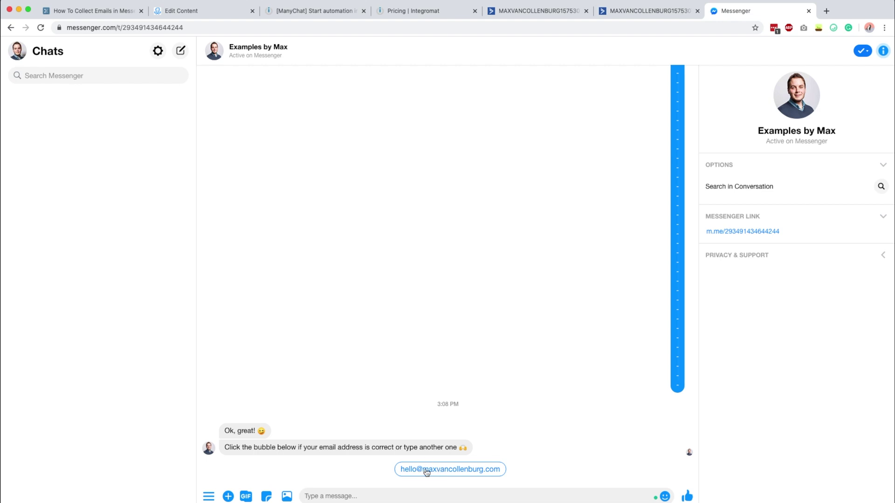
Review the bot's email prompt and suggested-address quick reply in Messenger, then go back to the flow editor
scroll(422, 460, down, 1)
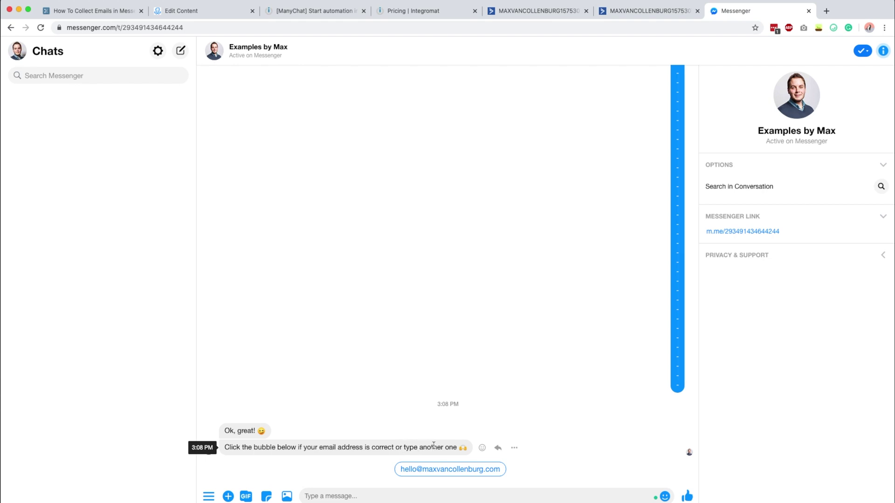
click(232, 14)
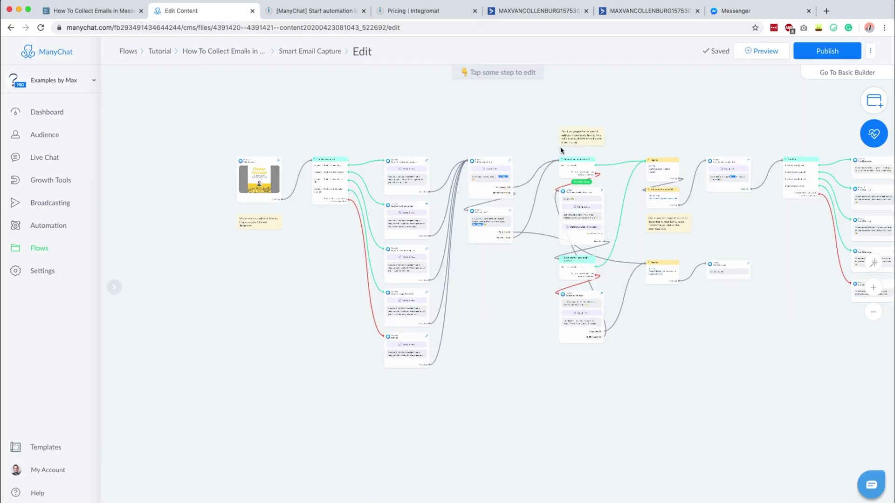
Put the Starting Step back on the first node, check the Don't have email User Input settings, and return to Messenger
scroll(582, 211, up, 3)
drag(591, 186, 176, 182)
click(595, 240)
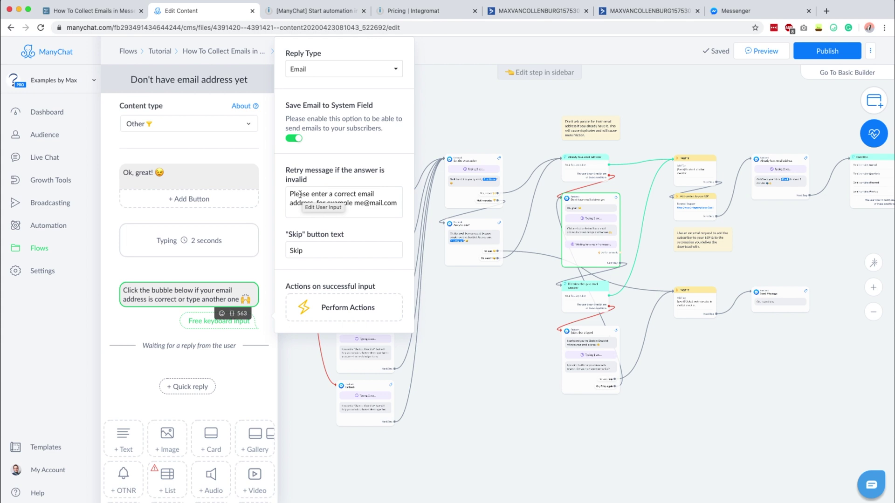
click(741, 11)
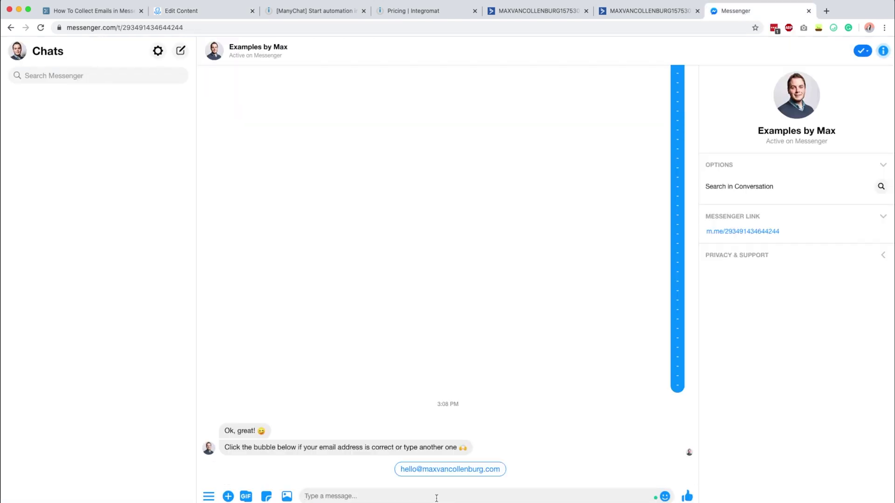
Send 'blablabla' as an invalid email reply to the bot's prompt
text(blablabla)
key(Return)
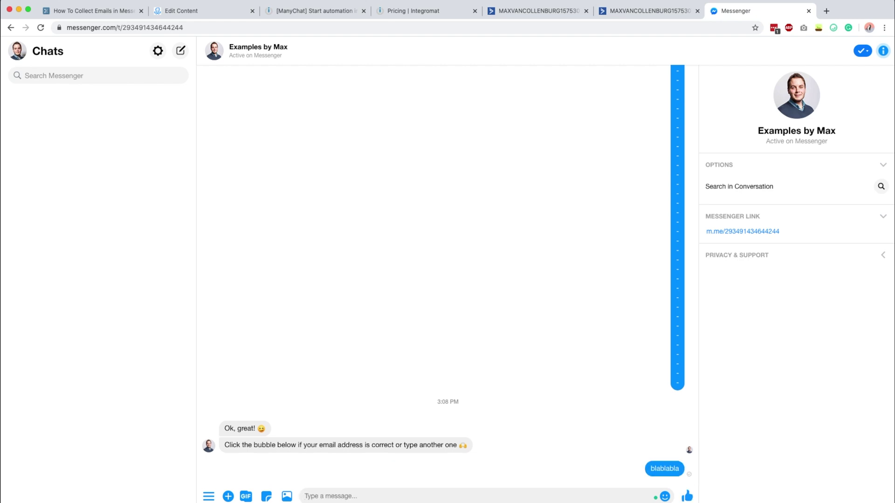
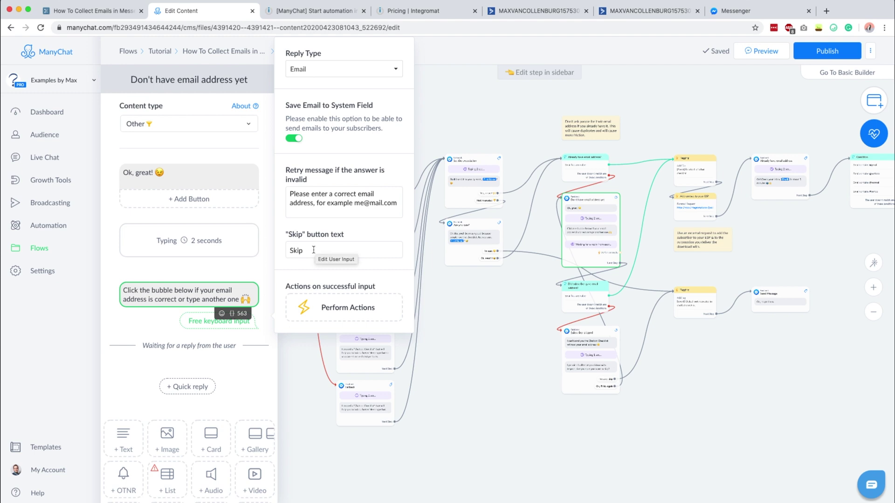
Finish editing the Skip button text and close the 'Don't have email address yet' step editor
click(331, 231)
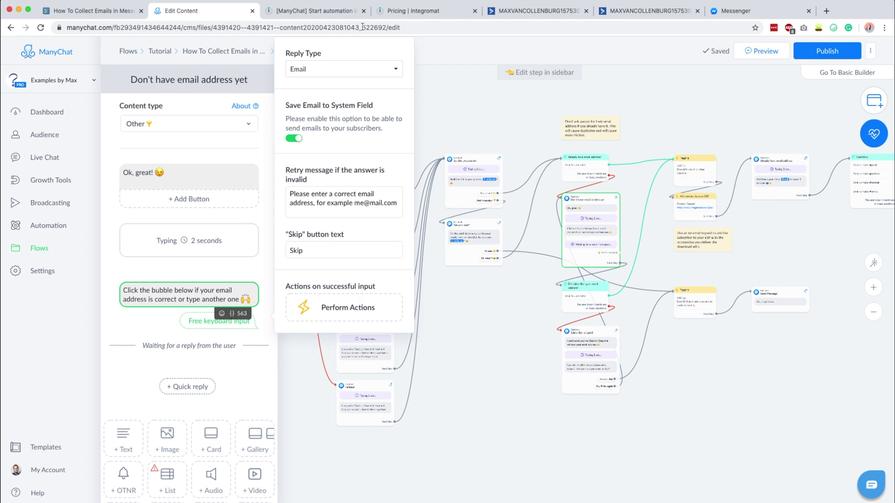
click(476, 256)
scroll(606, 268, up, 5)
click(606, 243)
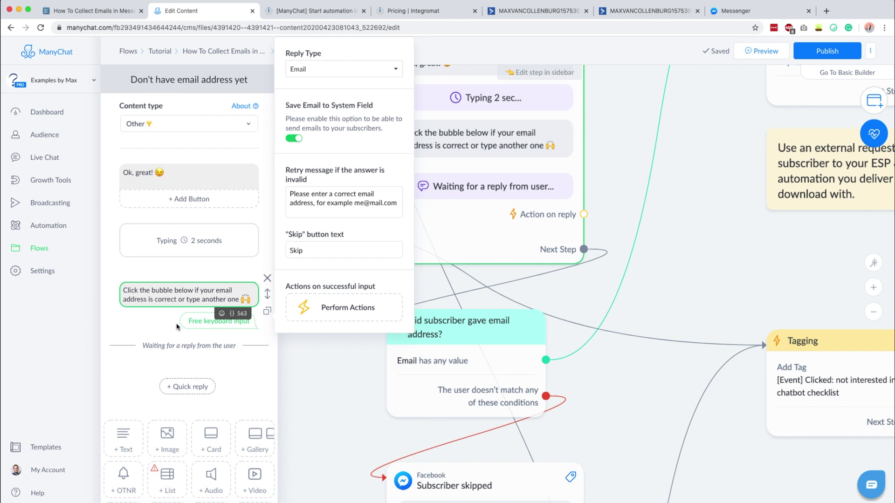
click(697, 254)
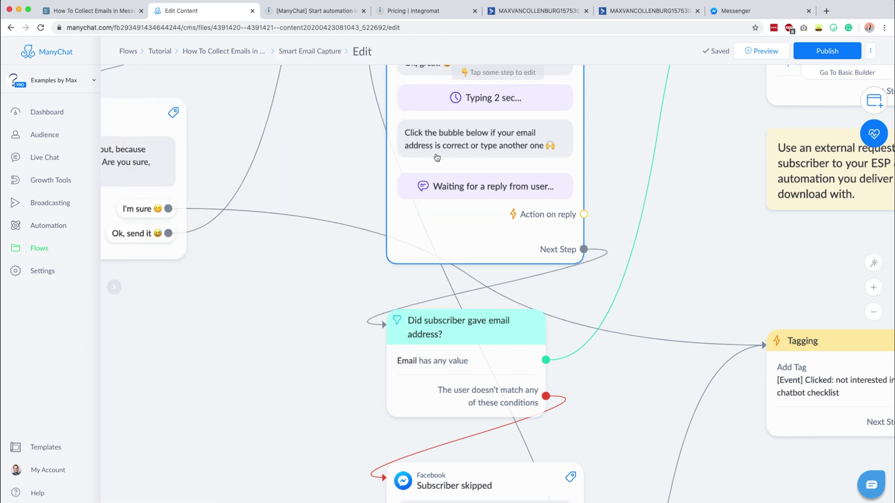
Pan the flow to the 'Did subscriber gave email address?' condition and open its settings
scroll(306, 266, up, 5)
ctrl+scroll(439, 265, down, 2)
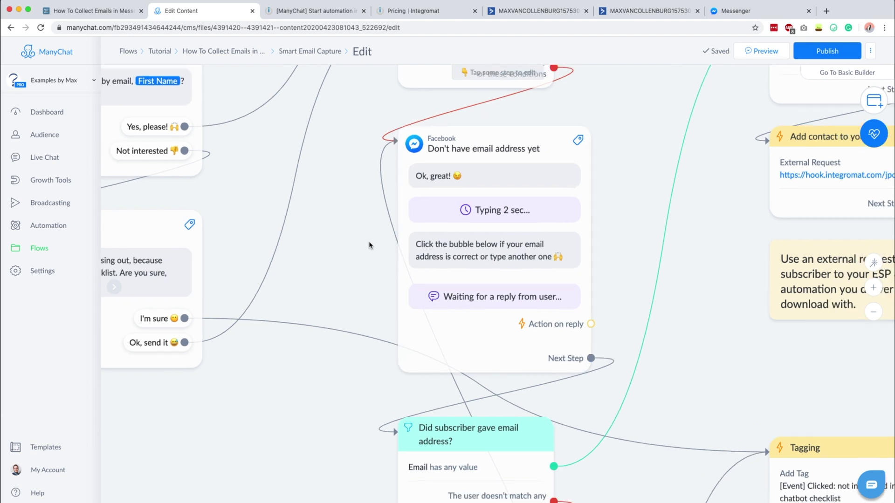
scroll(368, 242, down, 4)
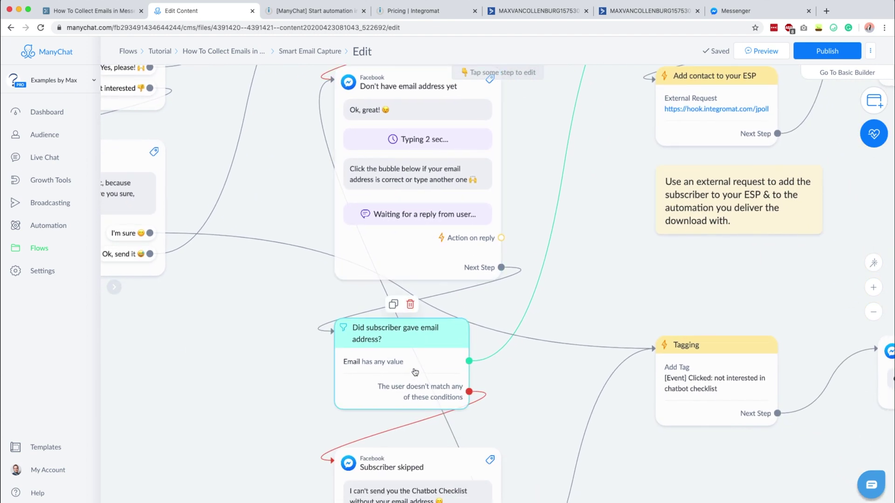
scroll(612, 184, right, 1)
drag(612, 184, 354, 327)
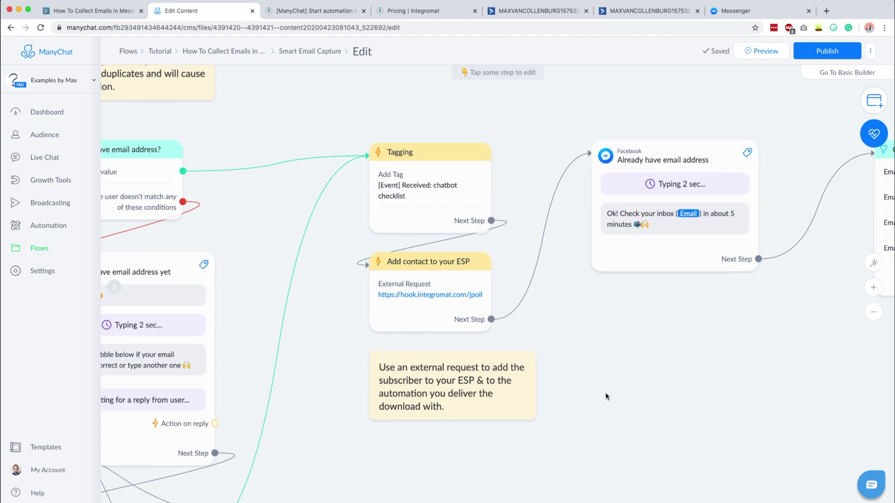
drag(608, 394, 795, 284)
drag(515, 352, 620, 122)
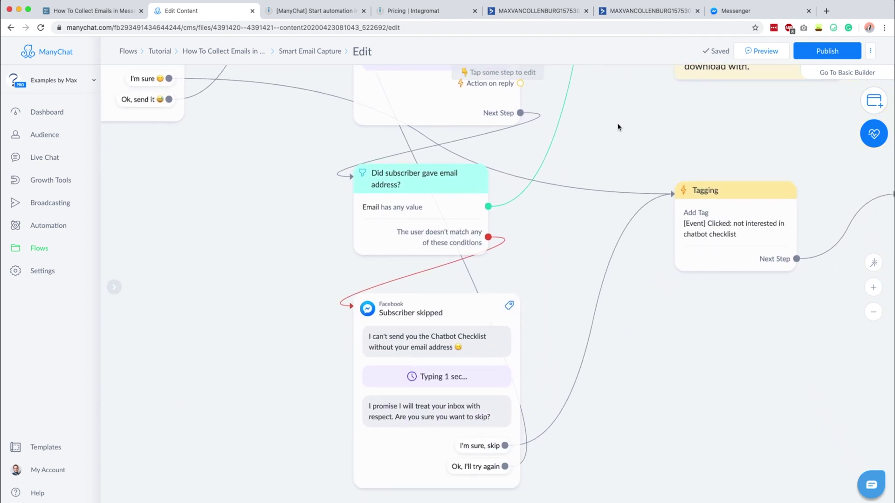
click(386, 215)
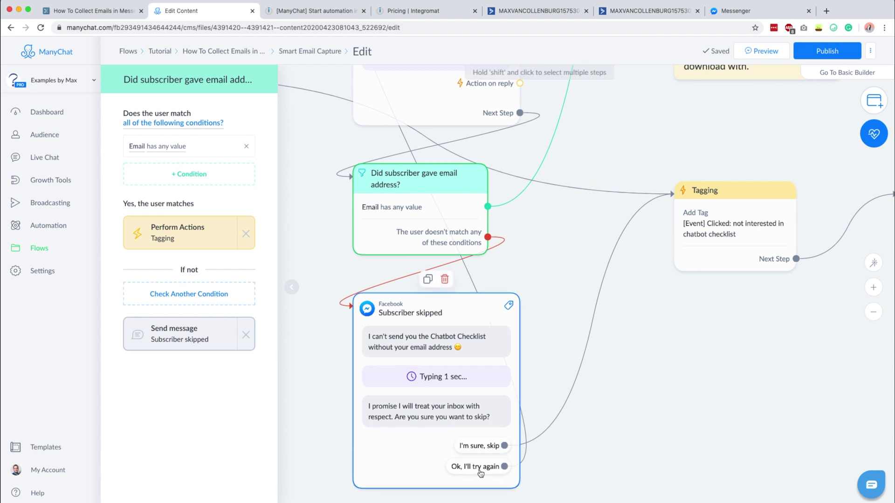
Close the condition and inspect the email step's 2-second typing delay and email reply settings
click(717, 354)
scroll(580, 234, up, 5)
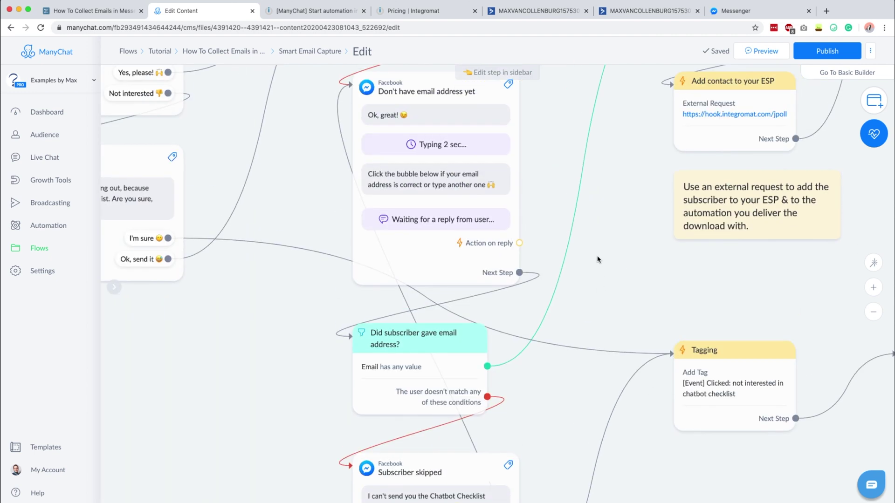
scroll(423, 224, up, 3)
click(423, 224)
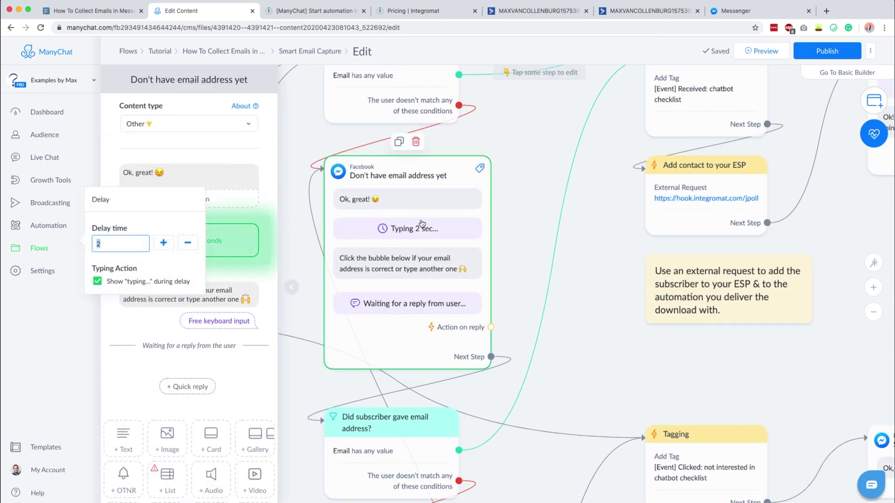
click(214, 290)
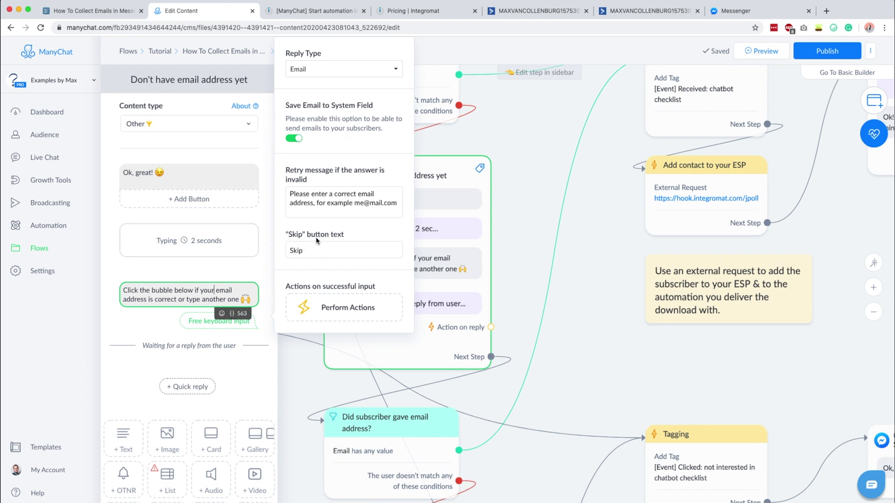
Close the editor and pan the flow to the Tagging and 'Add contact to your ESP' steps
drag(606, 235, 481, 290)
drag(559, 140, 397, 148)
scroll(427, 183, up, 5)
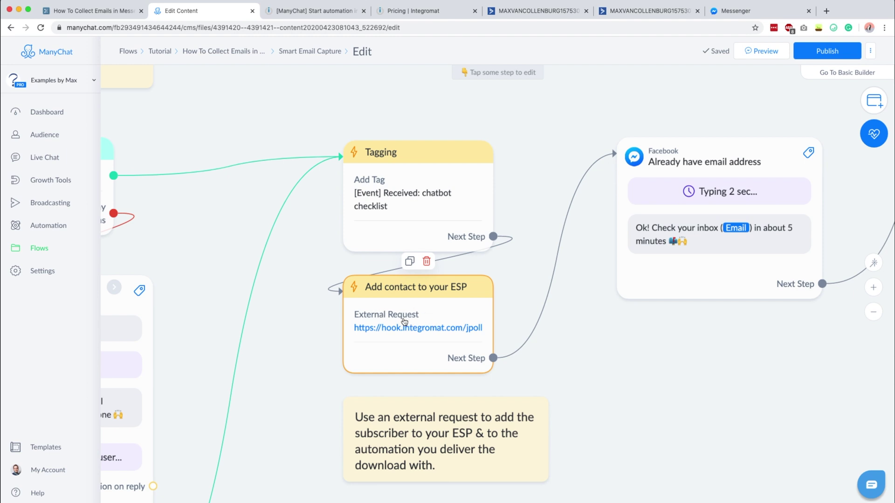
Review the 'Already have email address' message, then close its editor
drag(743, 359, 512, 355)
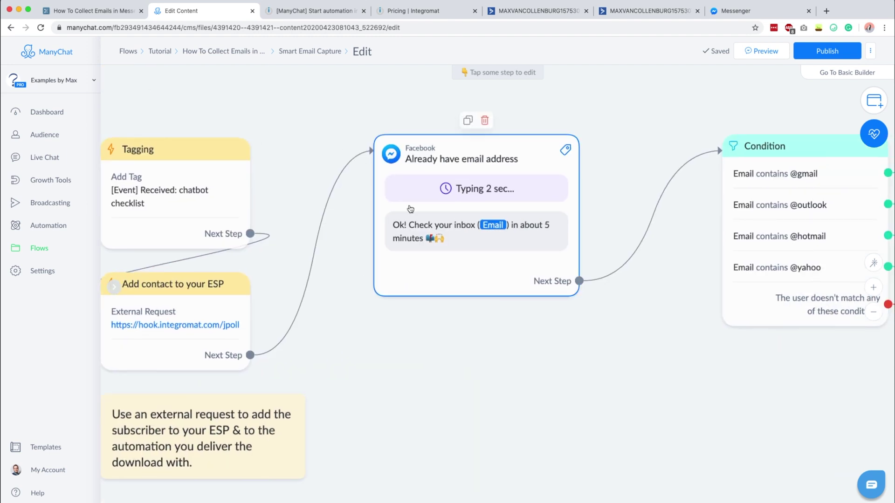
click(499, 232)
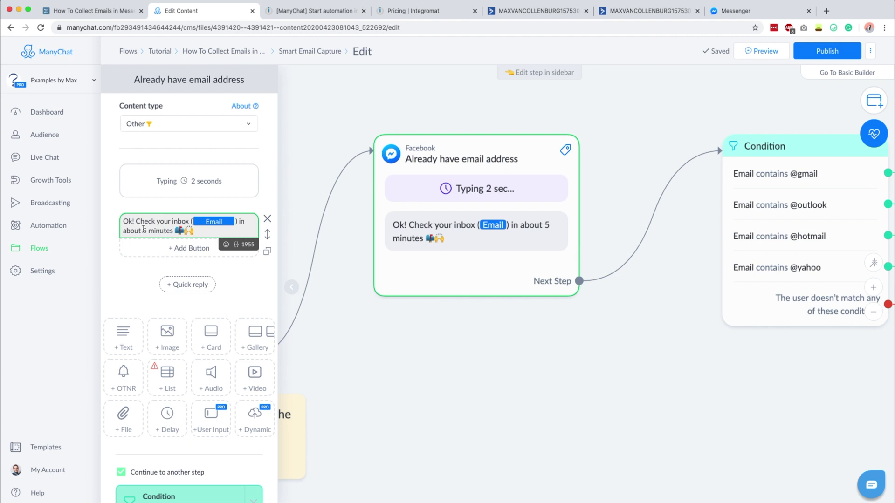
click(442, 309)
drag(635, 352, 426, 337)
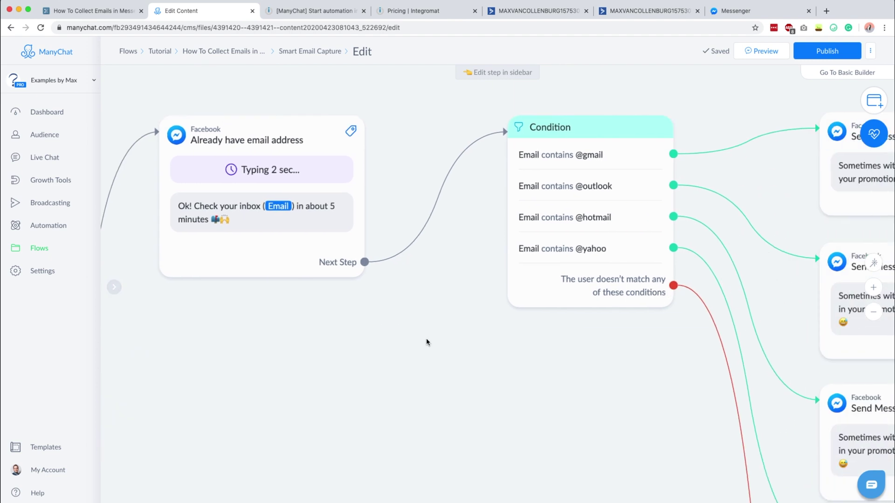
scroll(426, 337, down, 2)
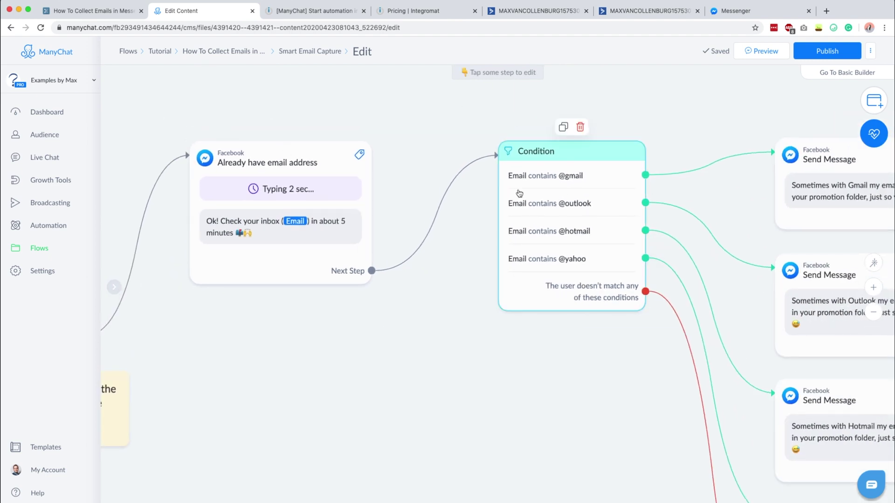
scroll(542, 364, right, 3)
scroll(326, 366, left, 2)
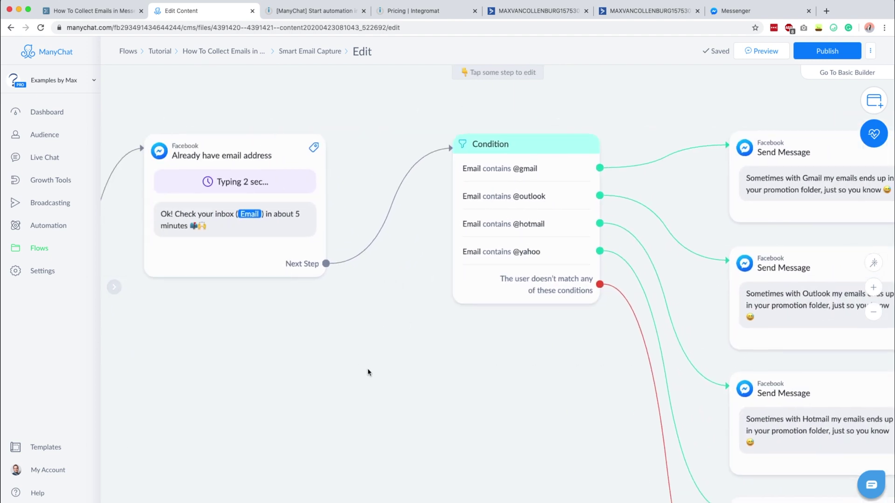
scroll(368, 368, right, 2)
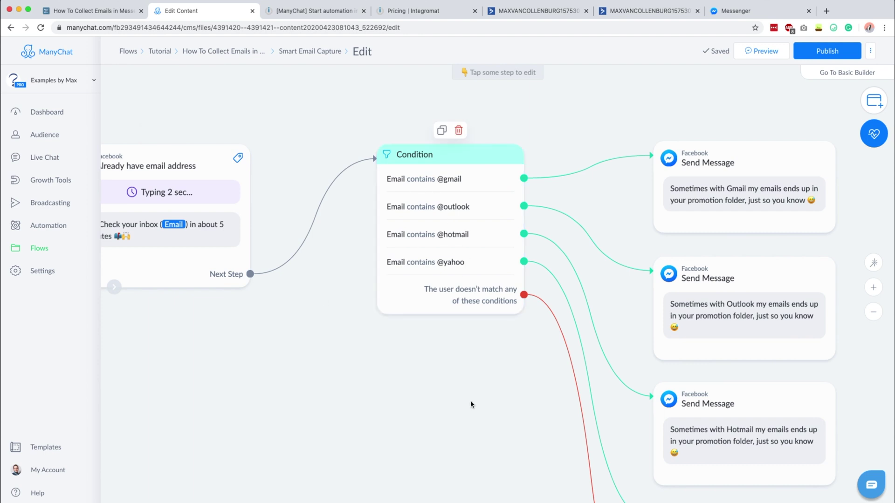
scroll(387, 280, right, 3)
scroll(387, 280, down, 1)
click(319, 171)
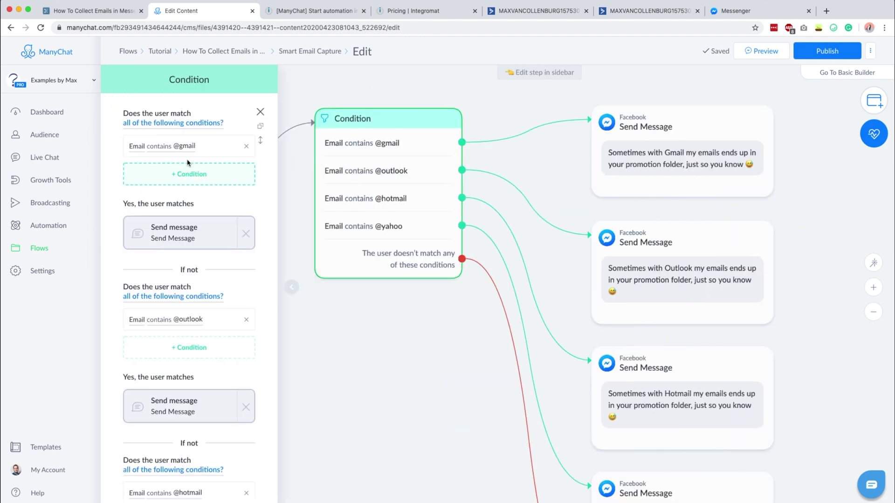
click(192, 150)
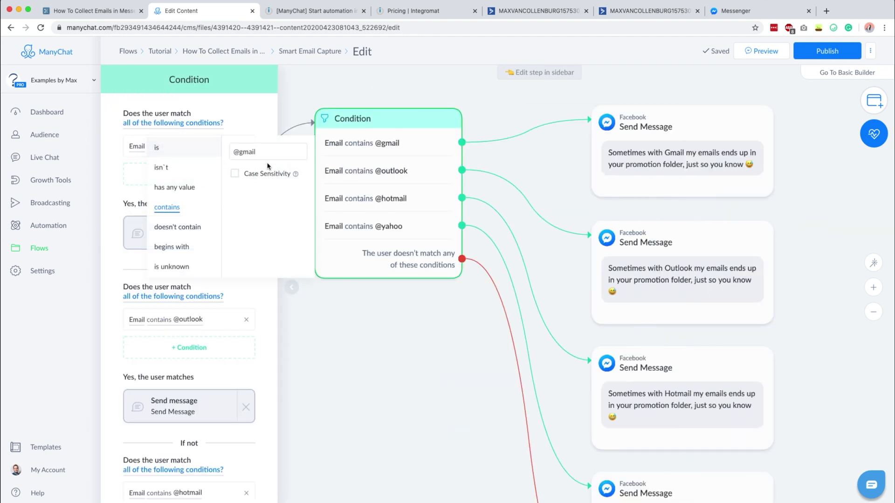
click(443, 355)
click(441, 340)
scroll(374, 379, right, 5)
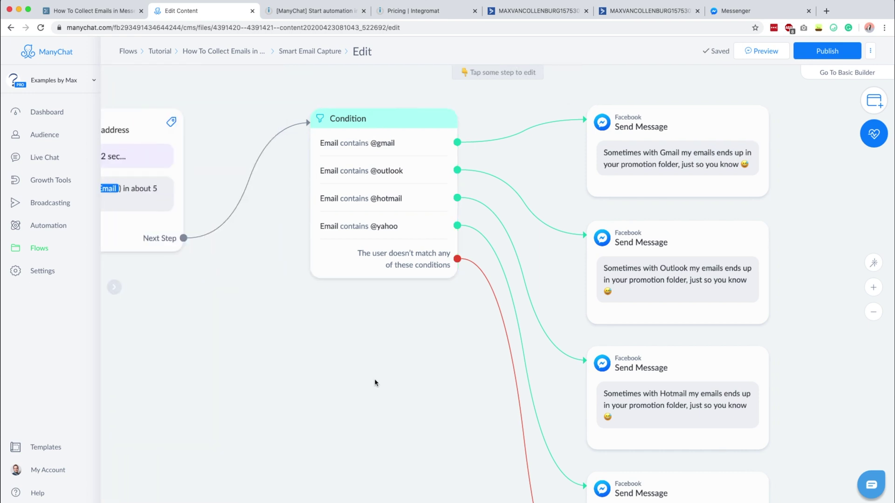
mouse_move(466, 160)
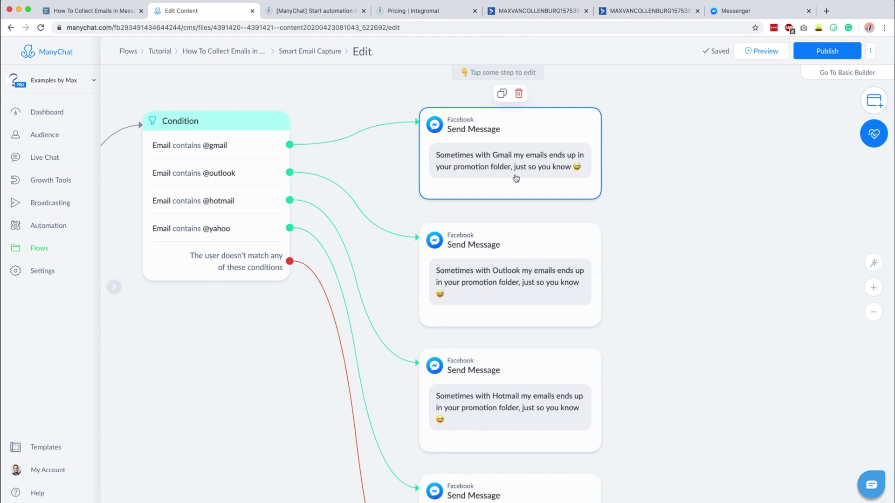
scroll(214, 136, down, 4)
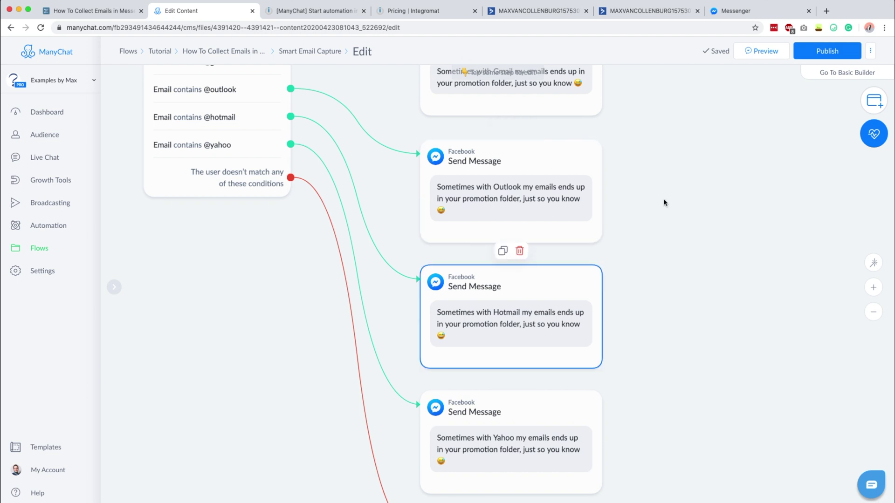
scroll(737, 404, up, 8)
scroll(737, 404, down, 3)
scroll(426, 242, down, 4)
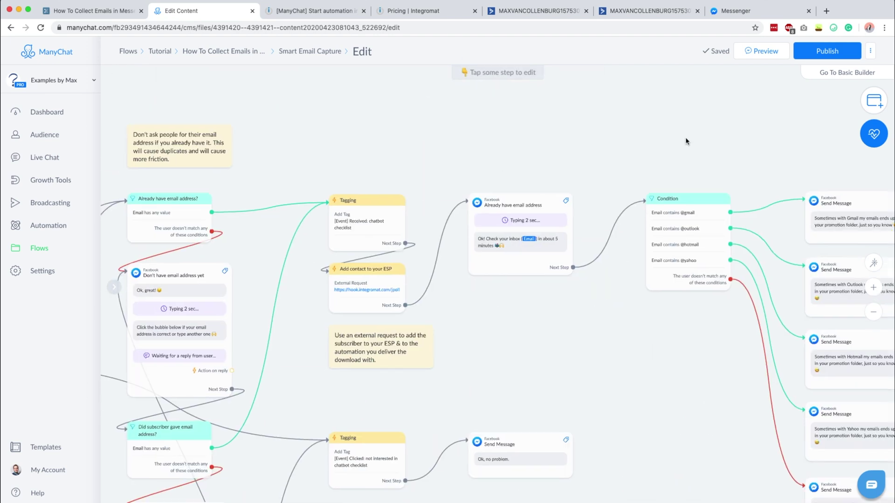
Open the 'Add contact to your ESP' step to show its External Request to the Integromat webhook
scroll(727, 261, down, 2)
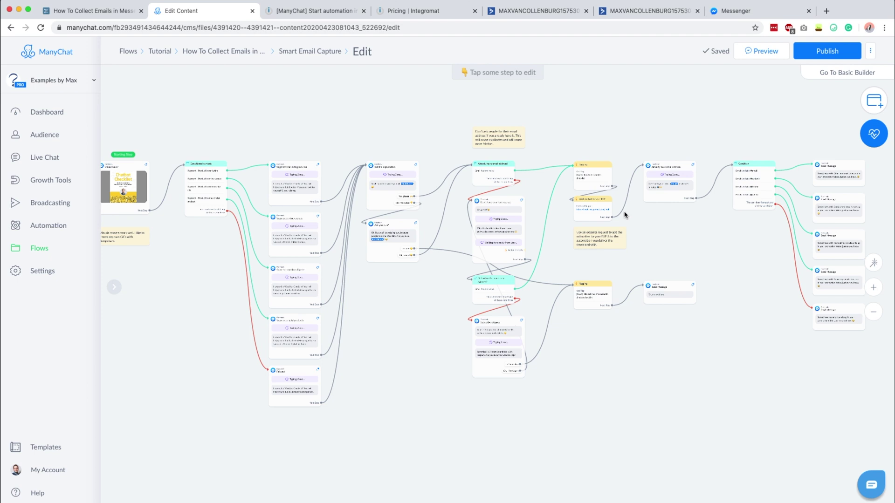
scroll(625, 214, up, 4)
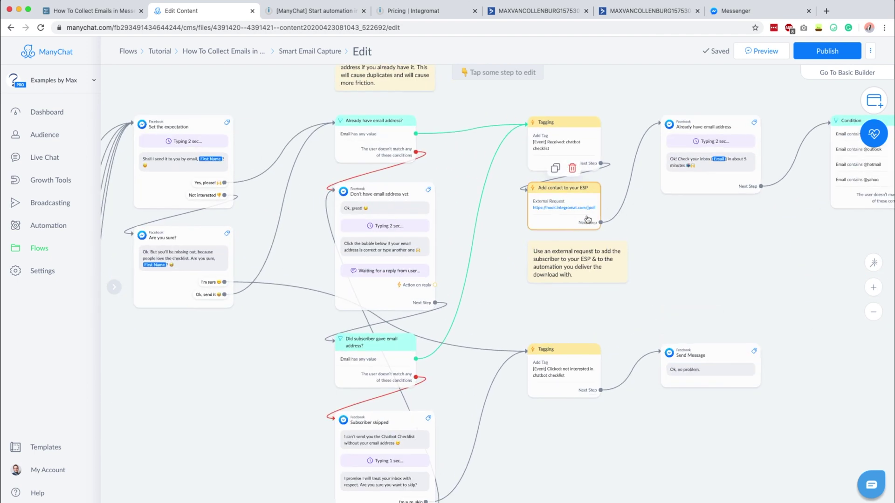
scroll(625, 208, up, 3)
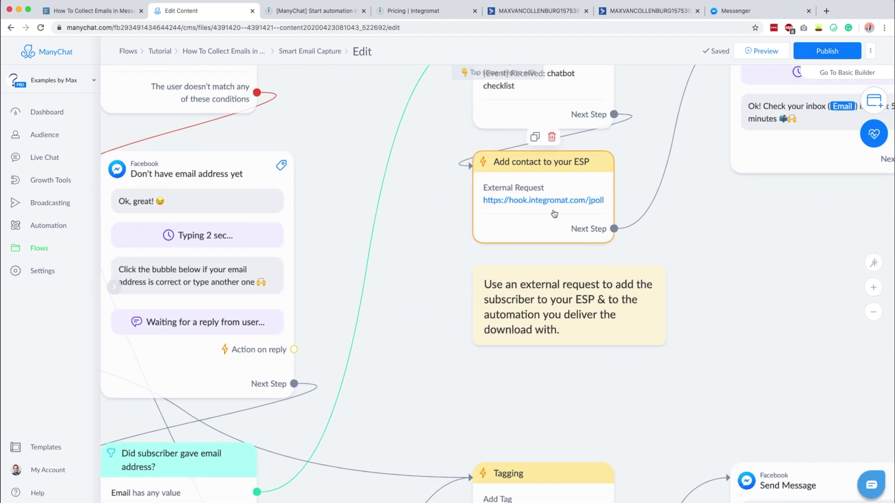
scroll(555, 214, down, 5)
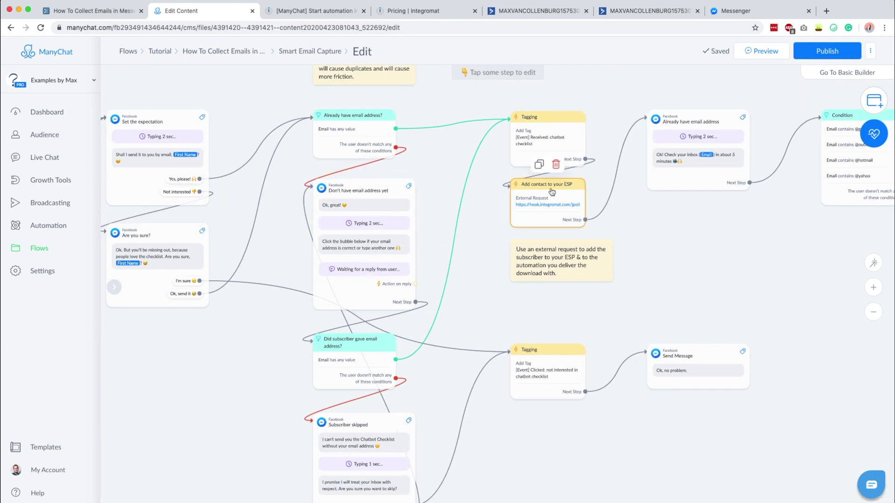
click(543, 208)
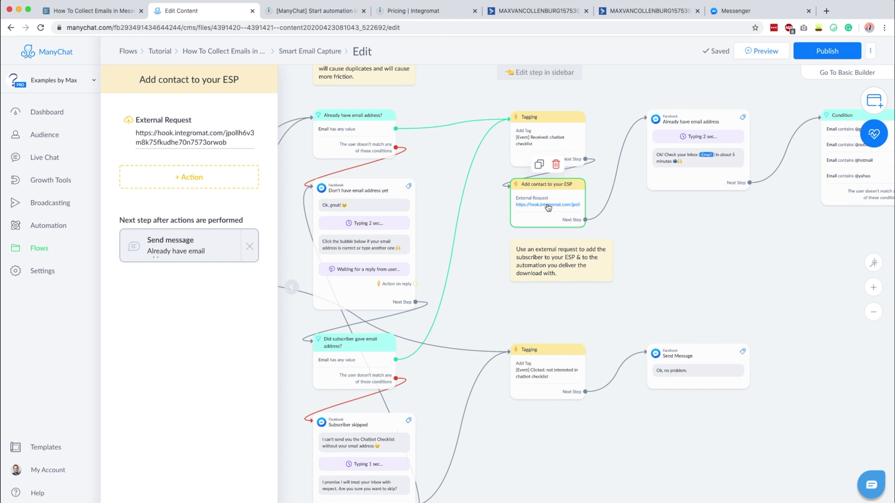
Switch to the '[ManyChat] Start automation in ActiveCampaign' scenario and nudge the canvas
click(321, 12)
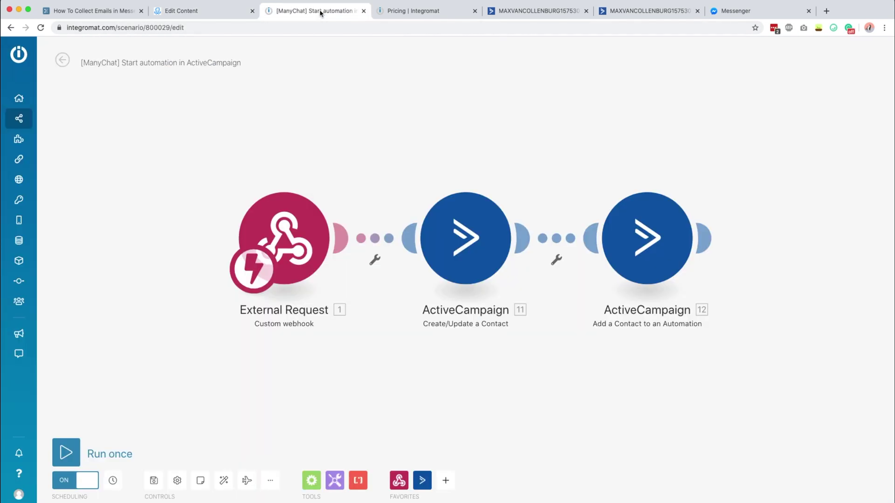
mouse_move(446, 139)
mouse_down()
mouse_move(416, 142)
mouse_move(443, 138)
mouse_move(433, 138)
mouse_up()
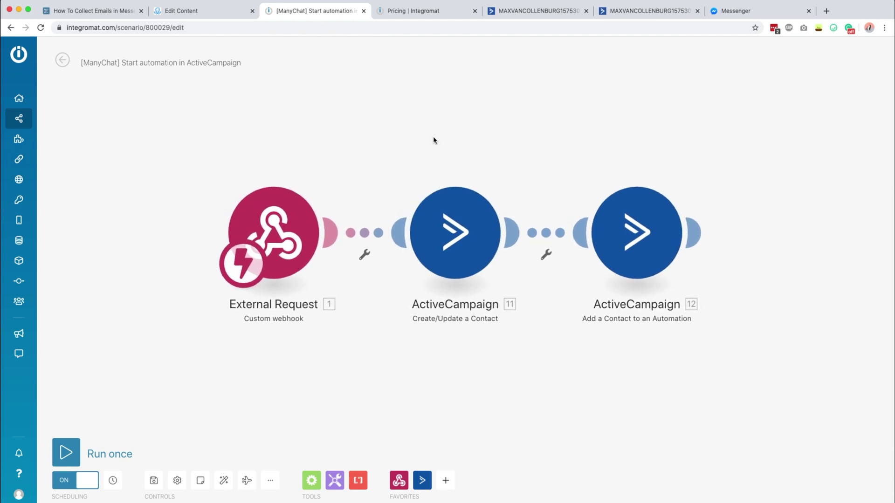
mouse_move(21, 118)
click(410, 14)
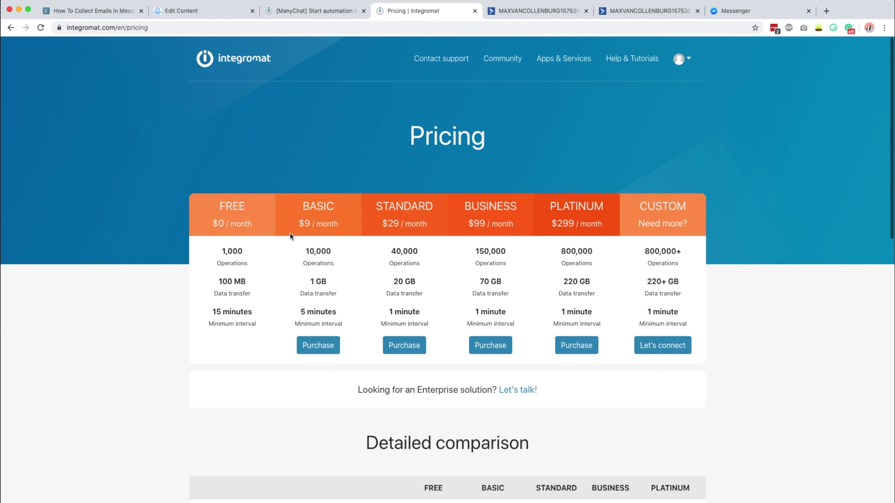
click(326, 13)
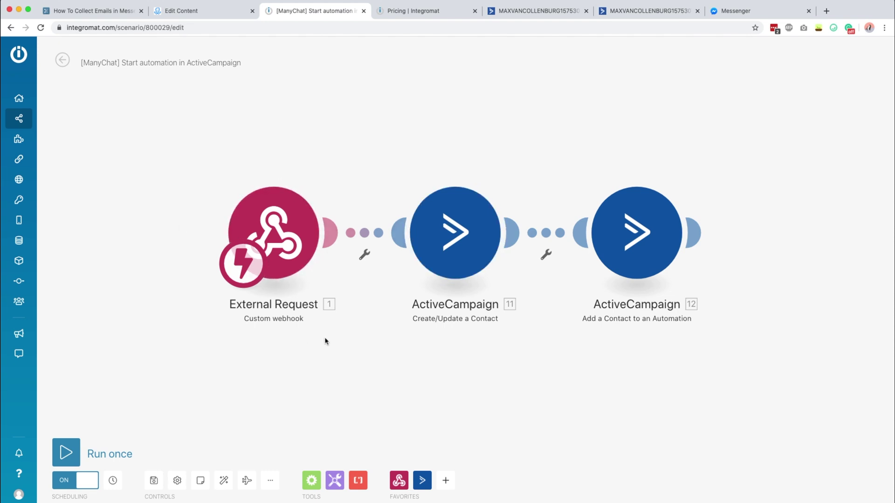
drag(306, 279, 247, 276)
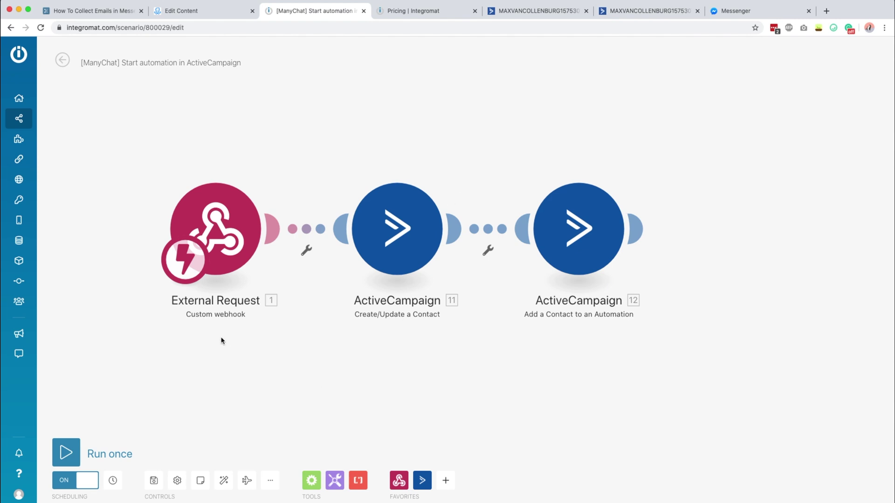
Select the custom webhook module's full URL and return to the ManyChat flow editor
click(218, 233)
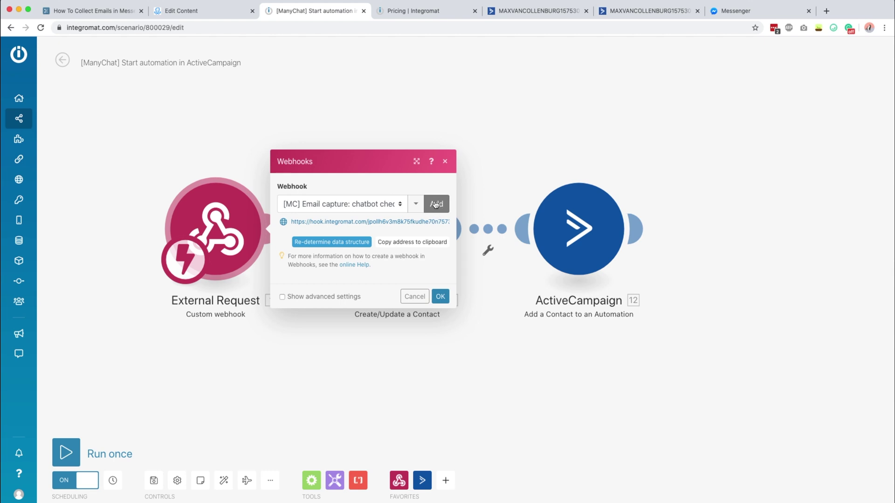
click(302, 222)
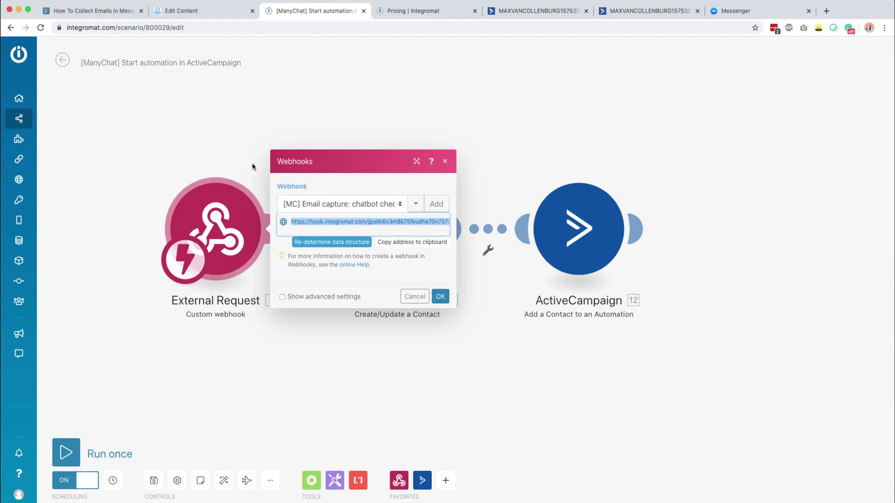
click(215, 17)
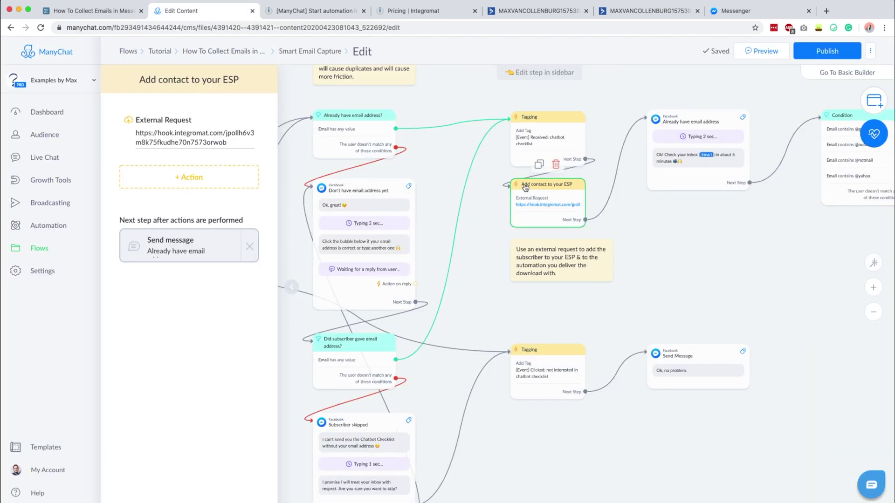
Paste the Integromat webhook address as the external request's POST URL and show its body
click(204, 151)
triple_click(382, 114)
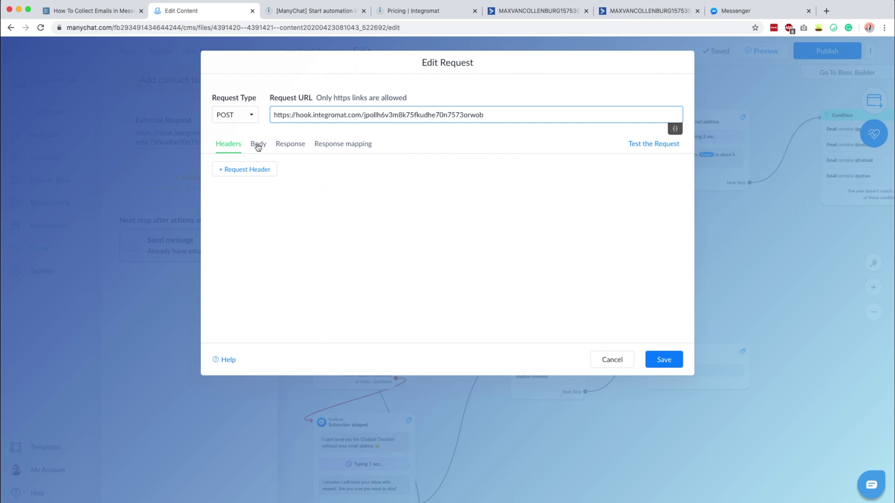
click(258, 147)
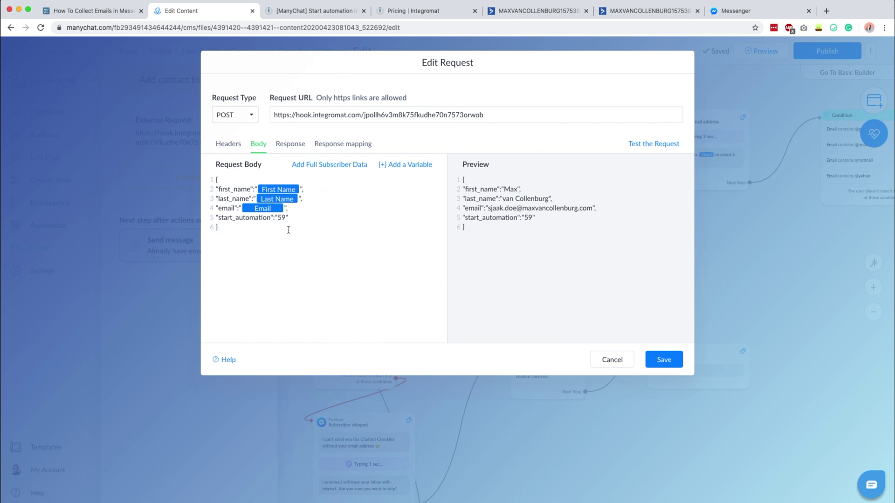
Select and delete the entire old JSON request body
key(super+a)
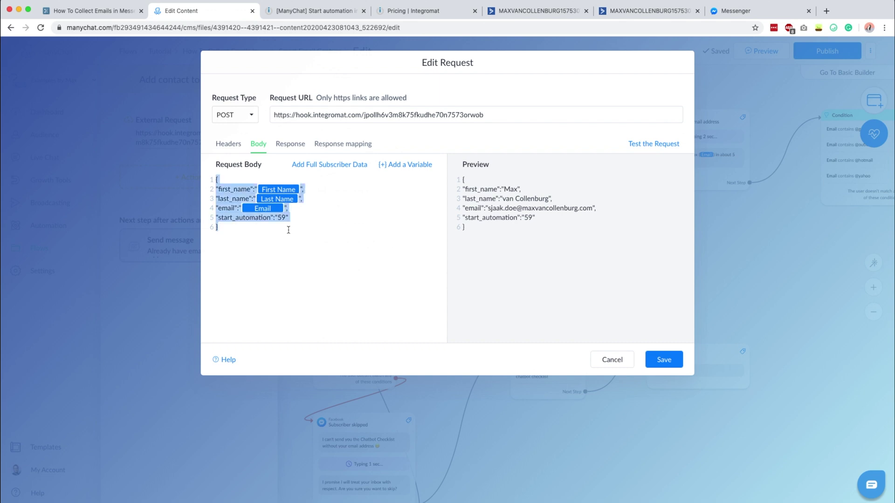
key(BackSpace)
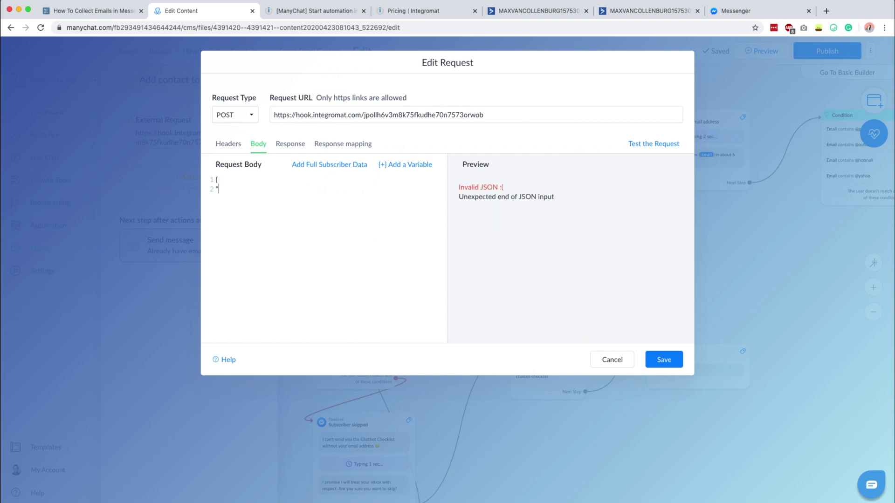
Add the first_name key mapped to the subscriber's First Name variable
text(first_name")
click(416, 165)
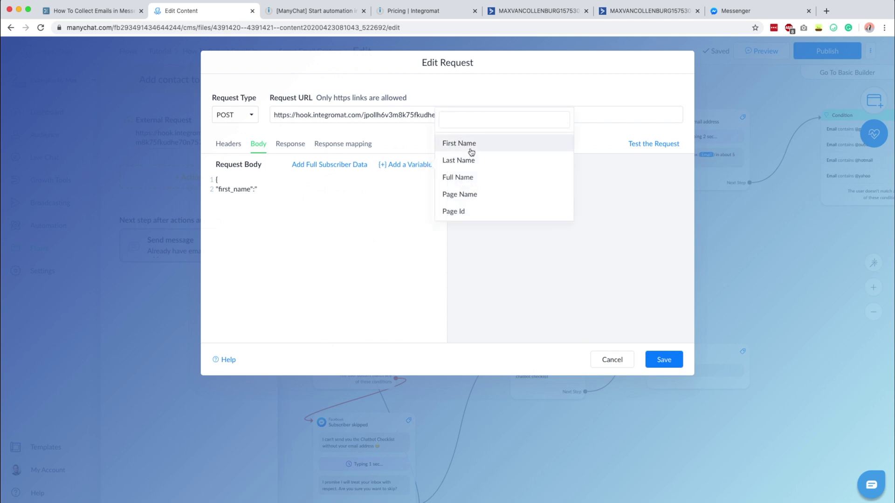
click(472, 152)
click(240, 179)
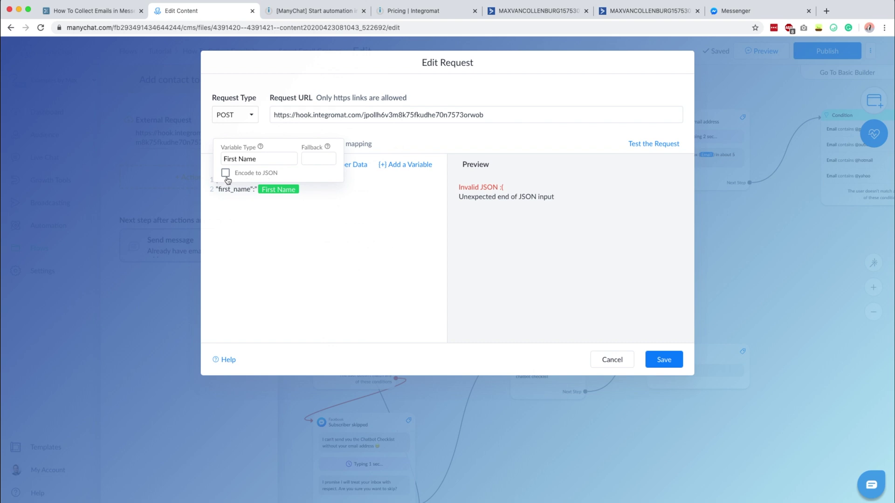
click(322, 191)
text(",)
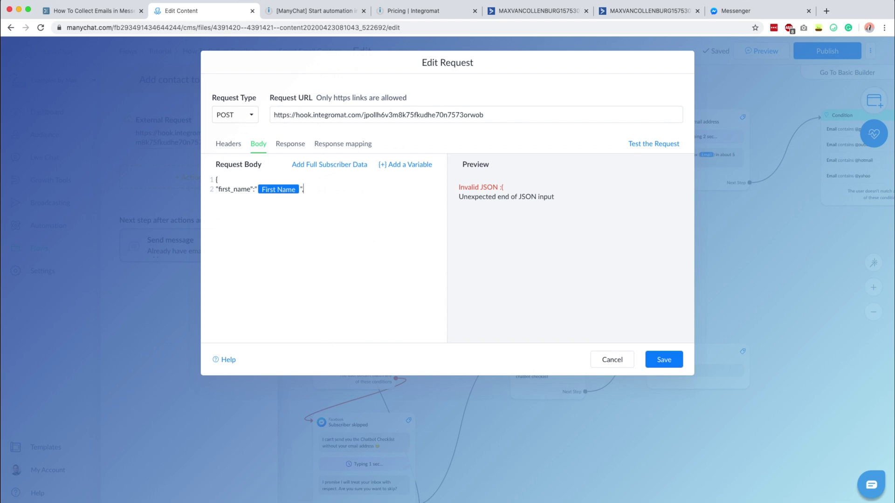
double_click(246, 190)
click(237, 190)
Add the last_name key mapped to the Last Name variable
text(last_name":")
click(417, 165)
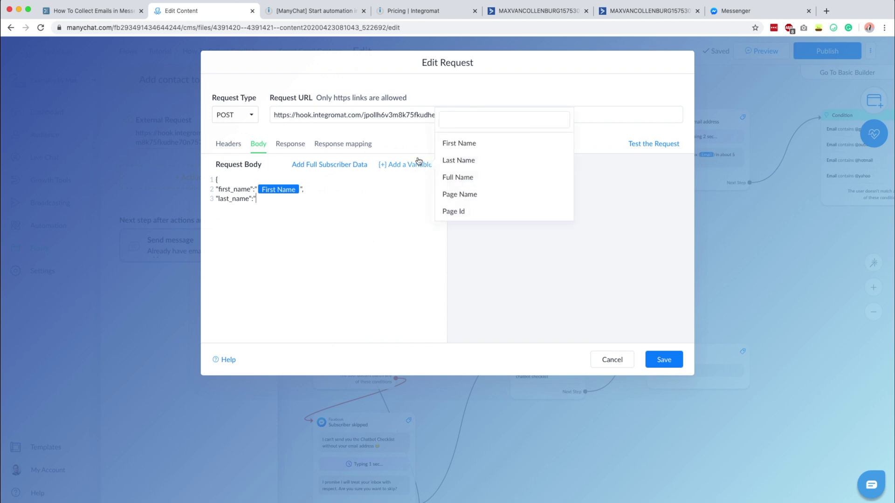
click(462, 160)
click(323, 186)
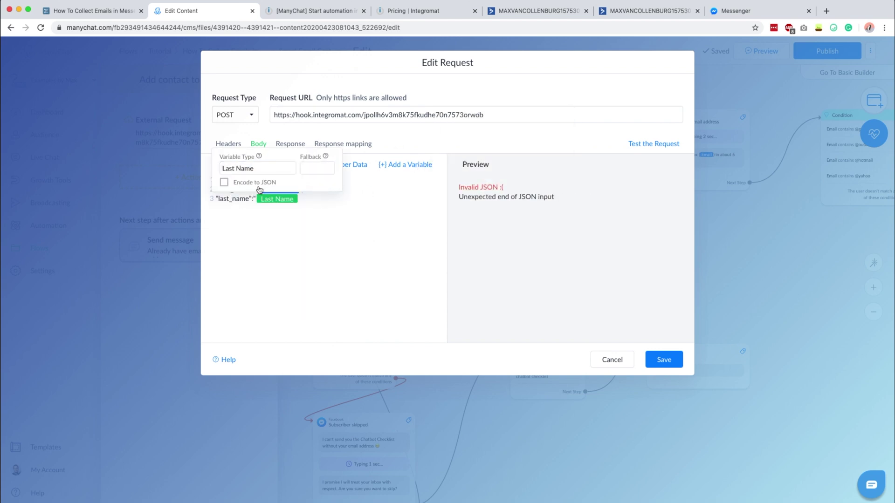
click(356, 201)
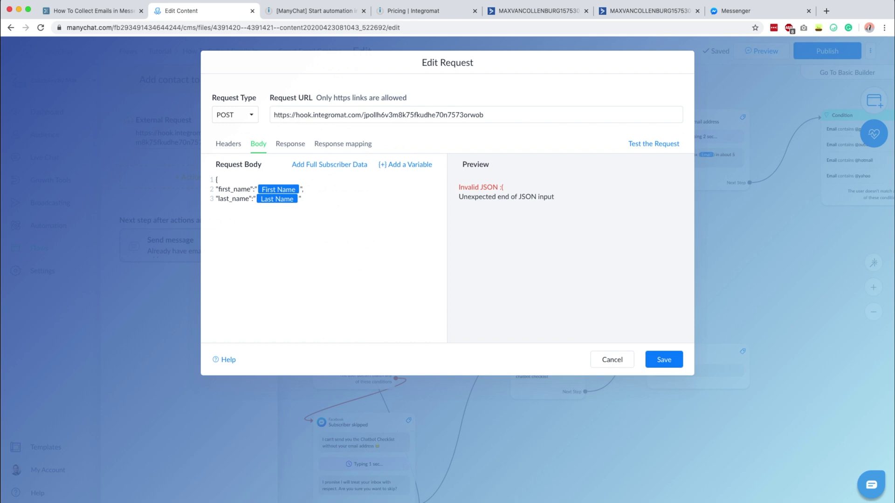
Add the email key mapped to the Email variable
text(email":)
click(416, 165)
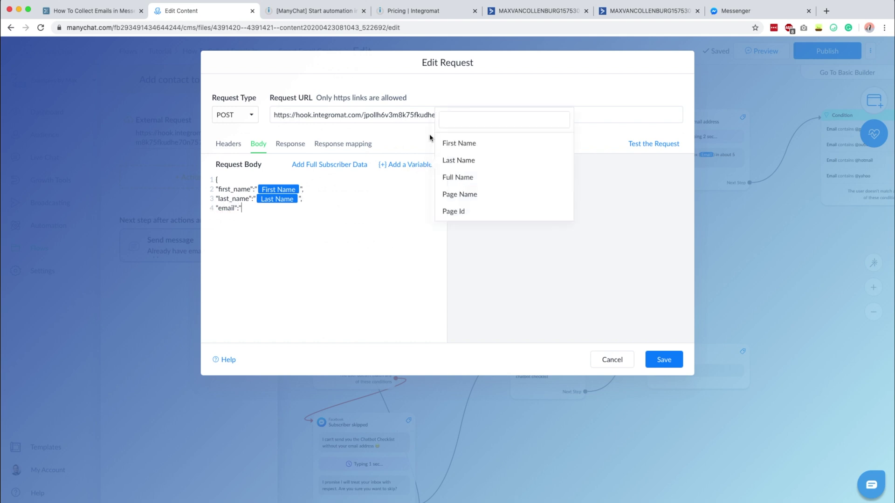
text(email)
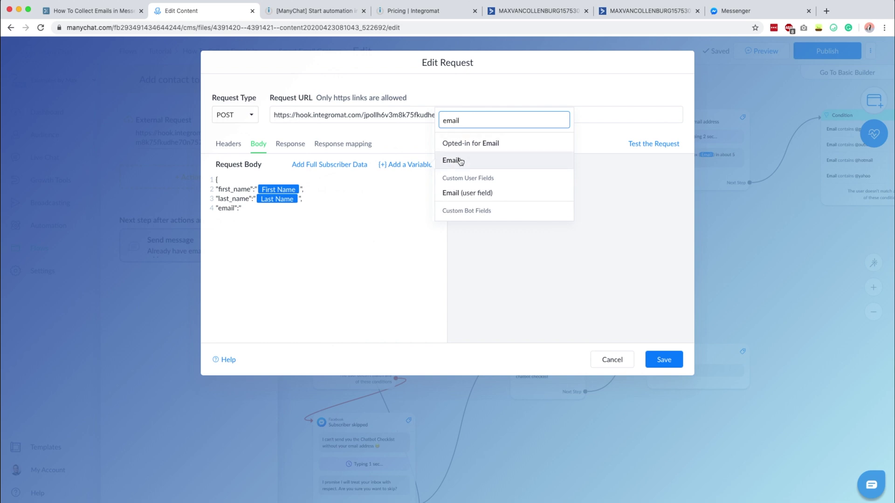
click(455, 161)
click(301, 176)
click(357, 213)
Type the start_automation key, leaving its value unset
text(",)
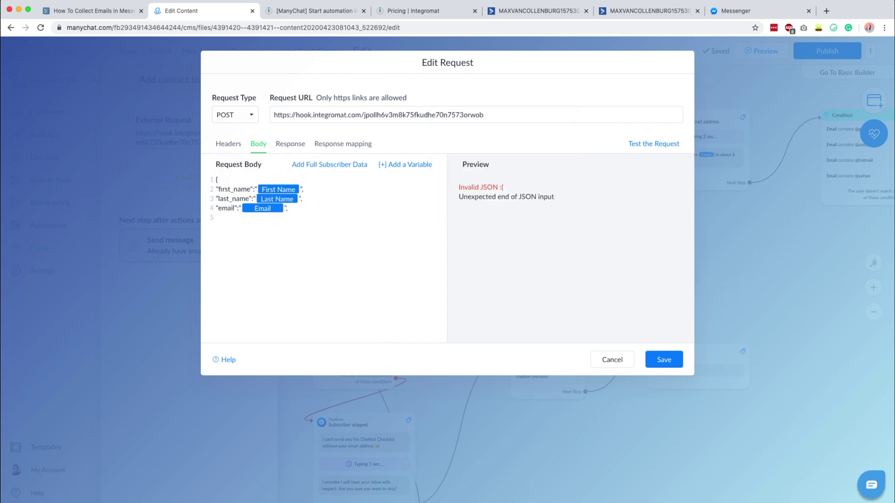
text(art_automation)
click(422, 166)
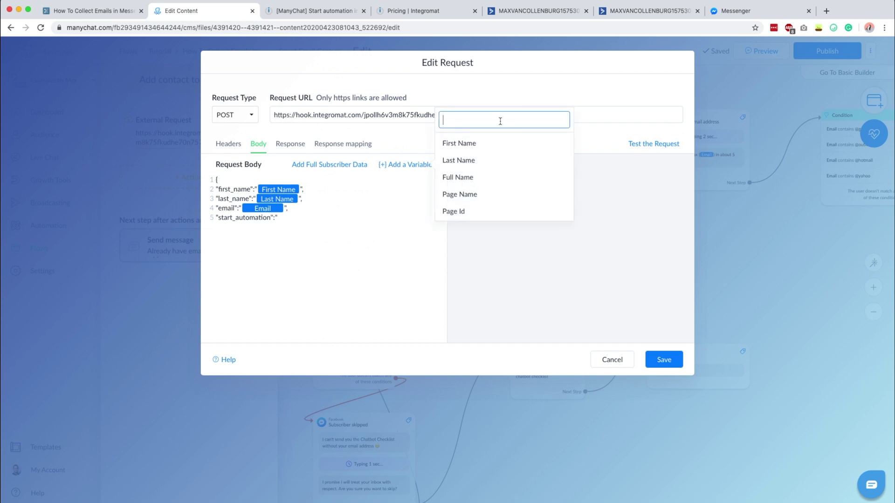
click(312, 226)
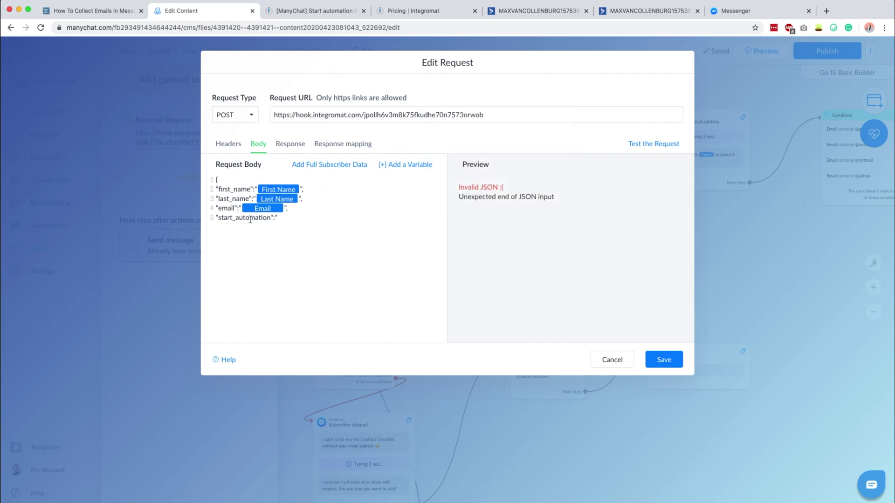
click(521, 16)
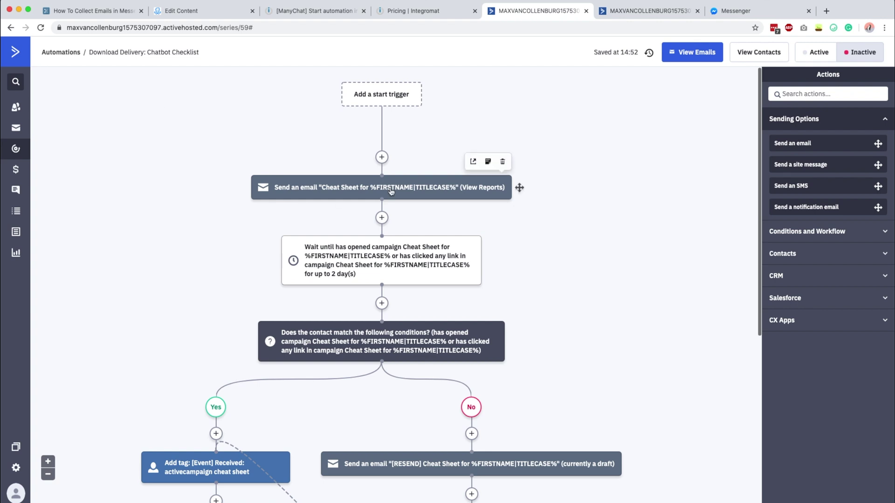
Zoom out to review the whole Download Delivery: Chatbot Checklist automation workflow
scroll(391, 192, down, 1)
click(48, 475)
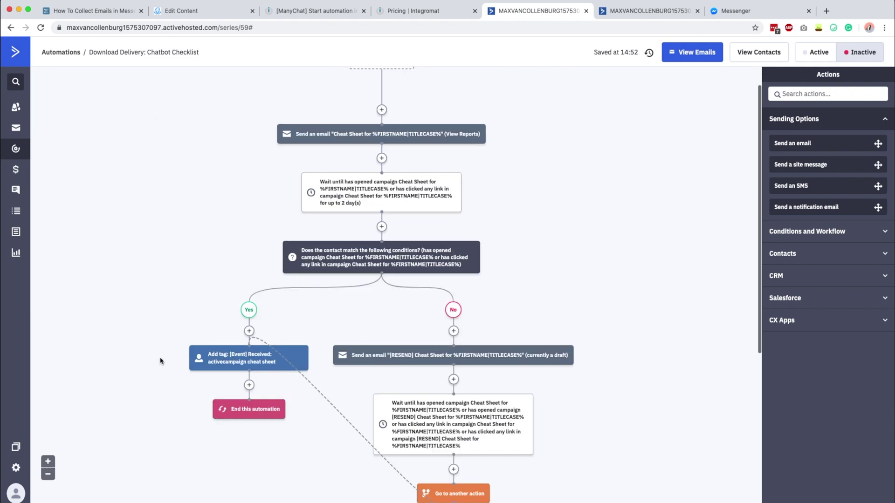
scroll(159, 361, up, 1)
scroll(160, 362, up, 1)
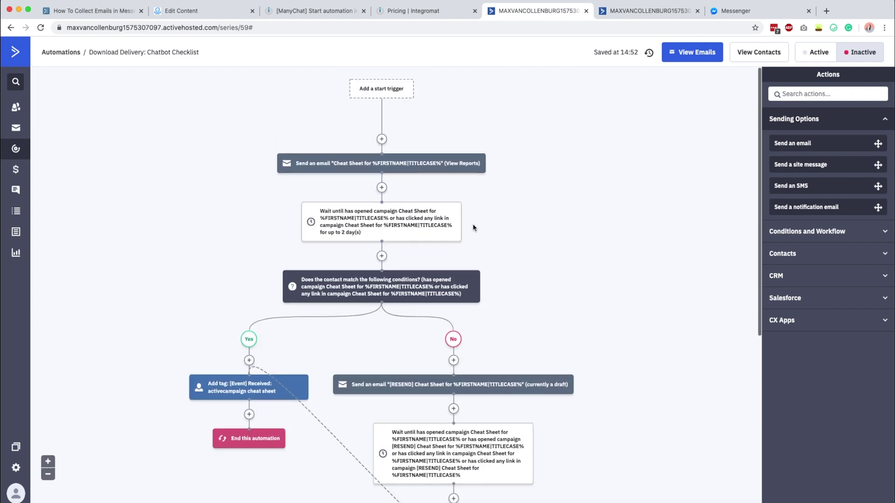
mouse_move(337, 154)
mouse_move(377, 217)
mouse_move(387, 166)
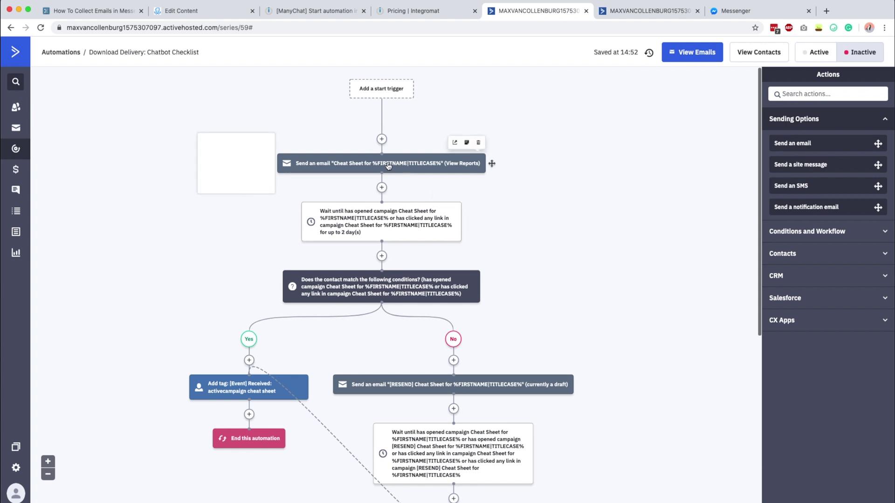
mouse_move(470, 387)
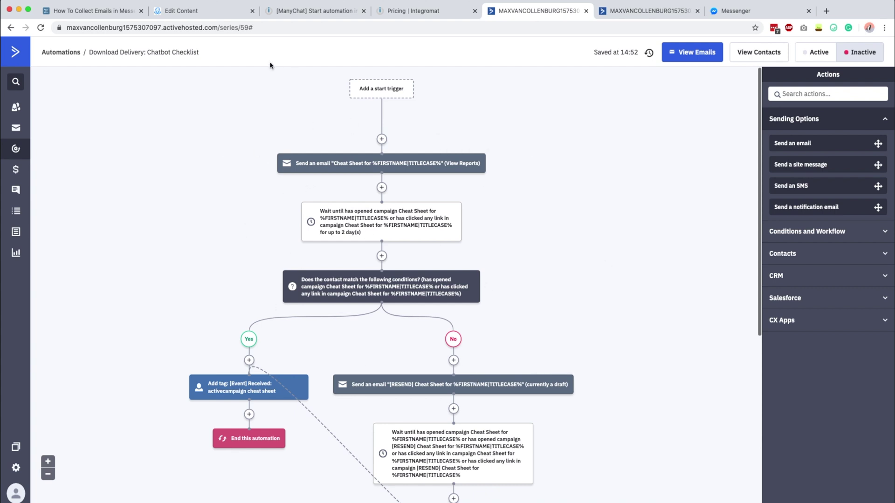
Select the automation ID 59 in the series/59 web address
click(243, 27)
click(243, 27)
double_click(264, 28)
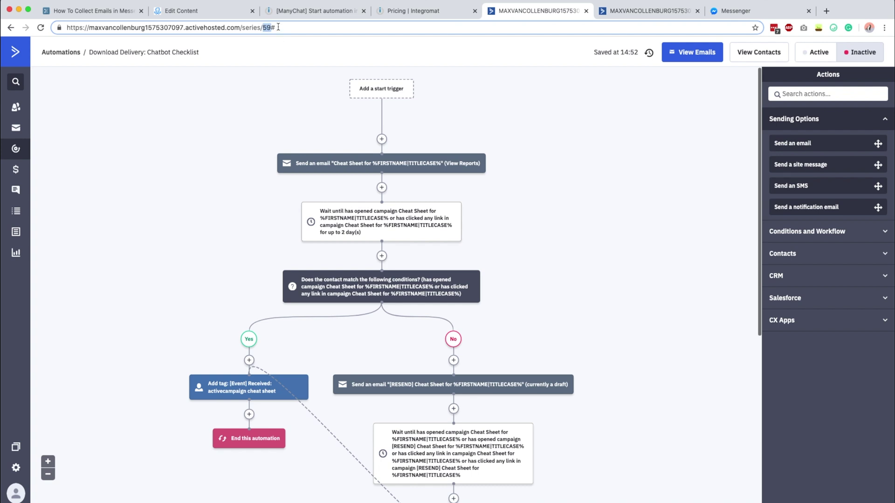
Enter 59 as the start_automation value and restore the comma after Last Name
click(220, 12)
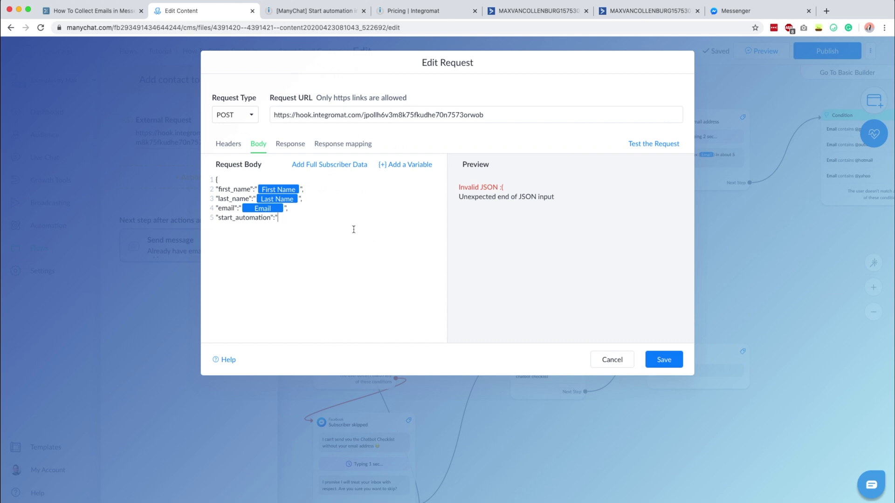
text(59)
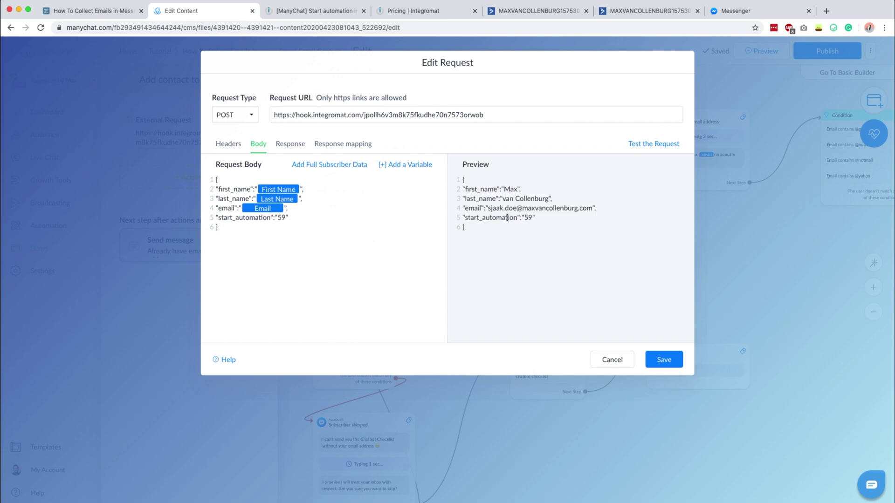
click(337, 199)
key(BackSpace)
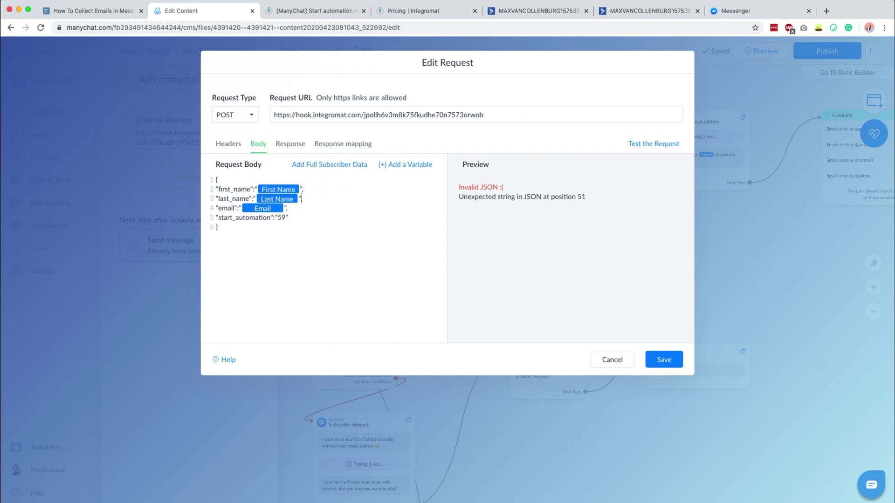
text(,)
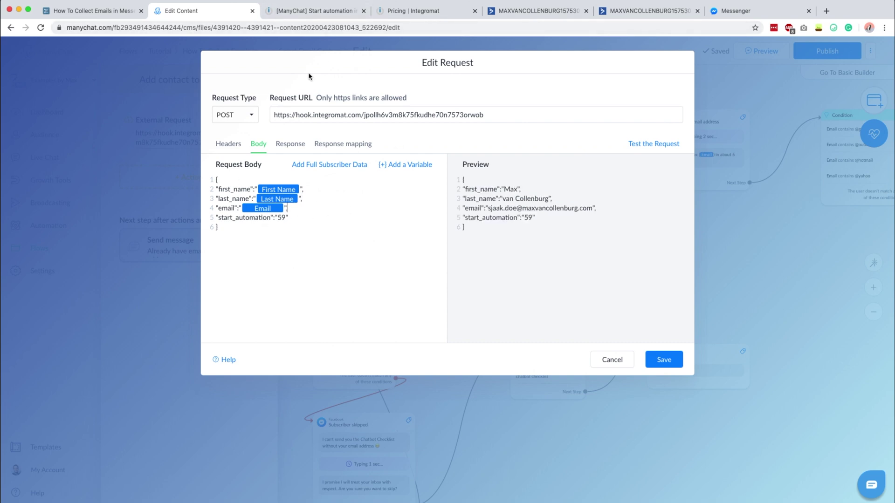
click(308, 15)
click(439, 295)
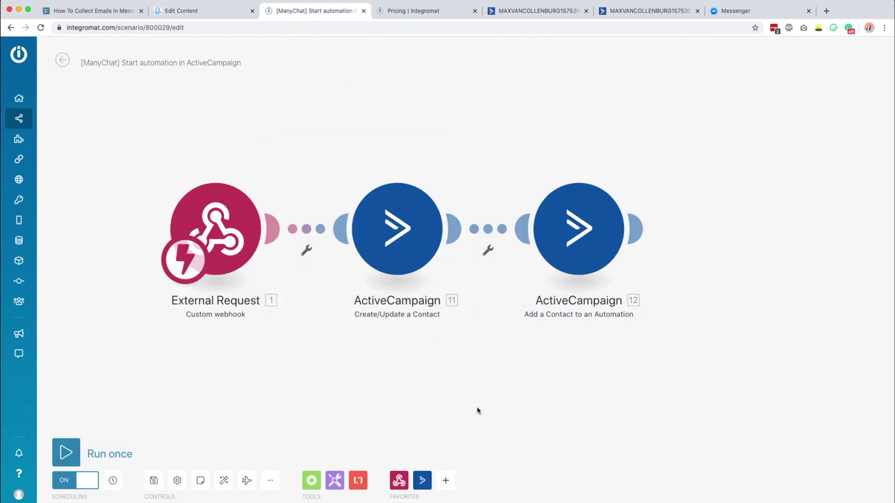
click(402, 227)
click(485, 171)
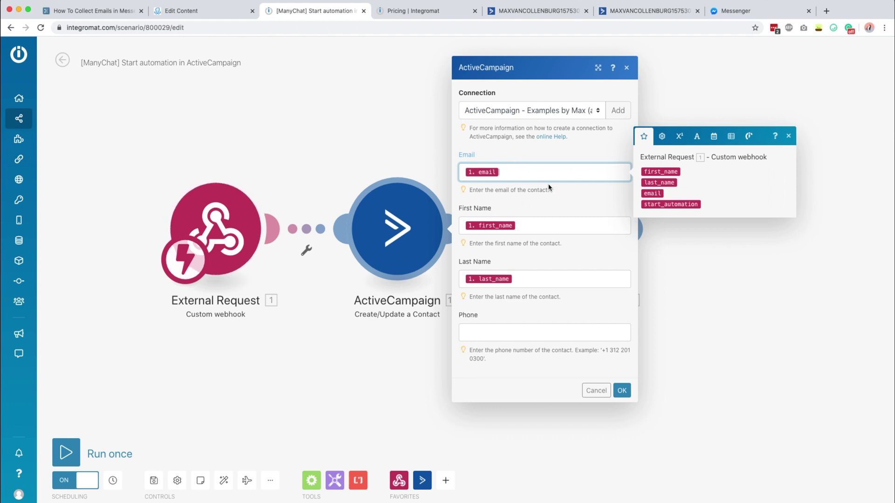
key(BackSpace)
click(652, 194)
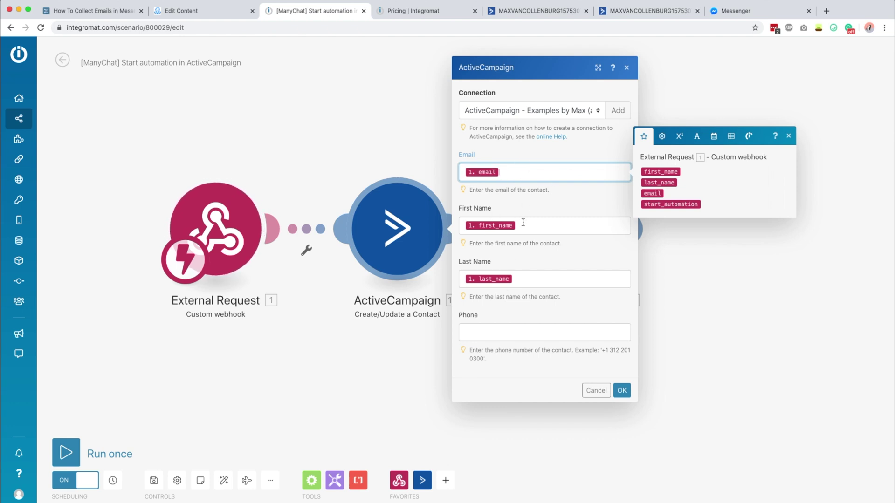
key(Tab)
key(BackSpace)
click(582, 269)
key(BackSpace)
click(658, 290)
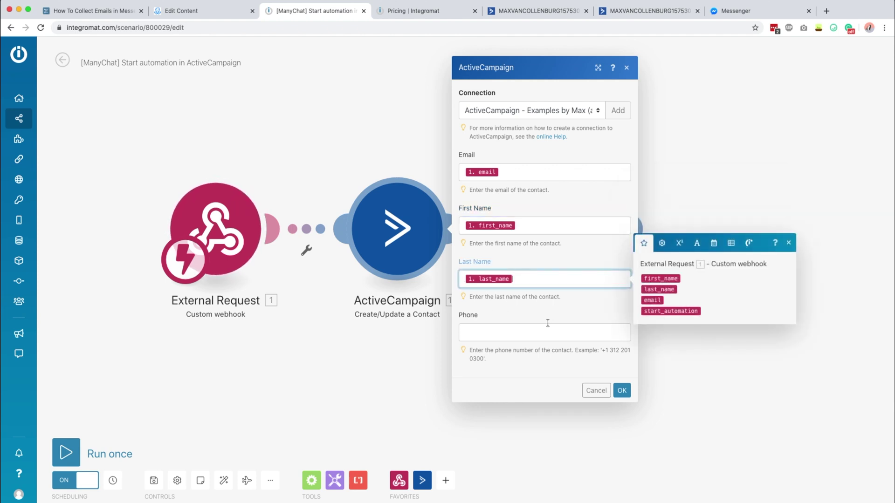
click(527, 301)
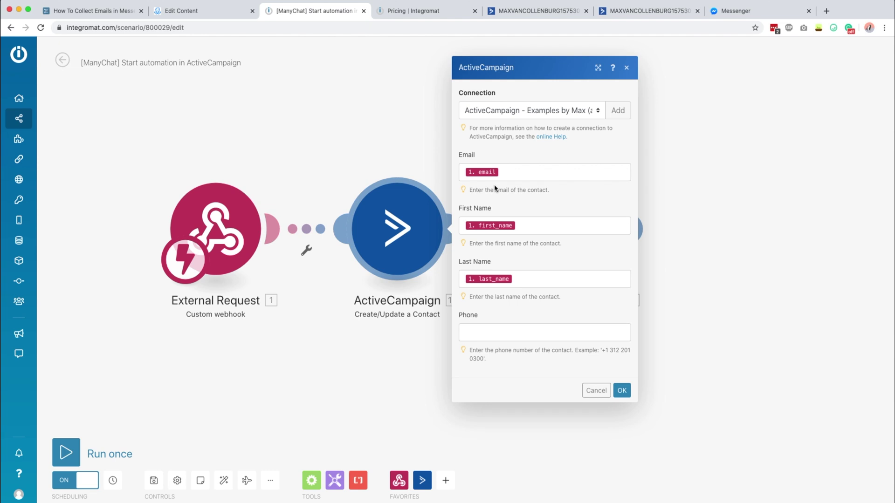
click(622, 391)
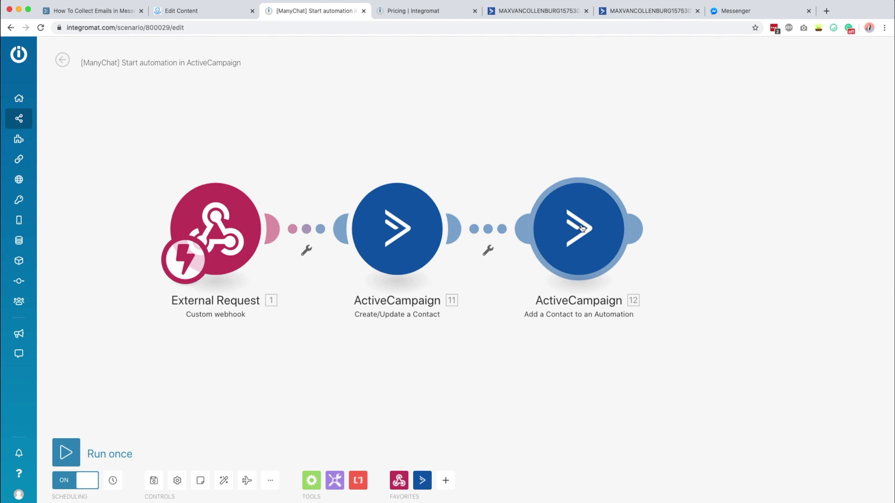
Search the app list for Mailchimp, Drip and ConvertKit, then cancel adding another module
click(637, 229)
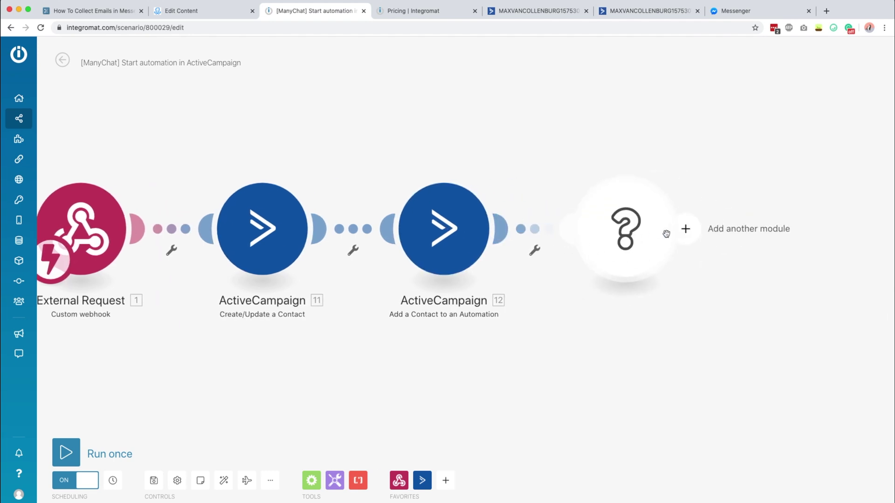
text(mailchimp)
key(super+a)
text(drip)
key(super+a)
text(convertk)
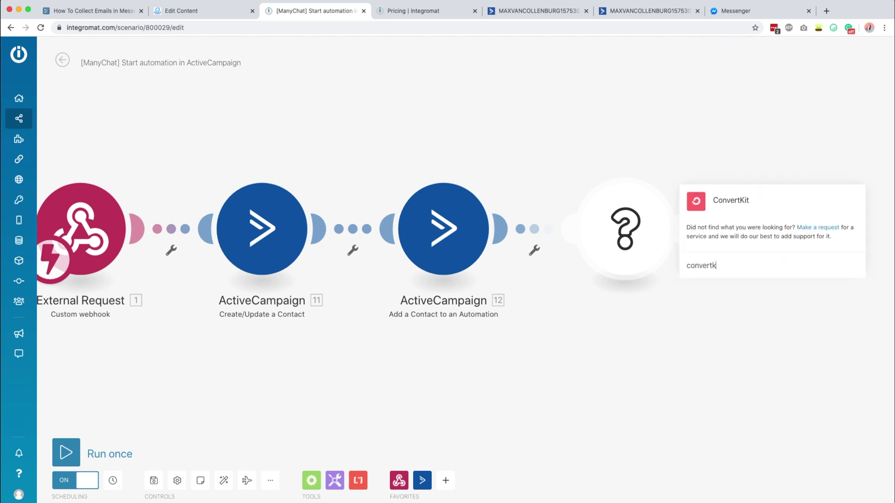
key(super+a)
click(606, 363)
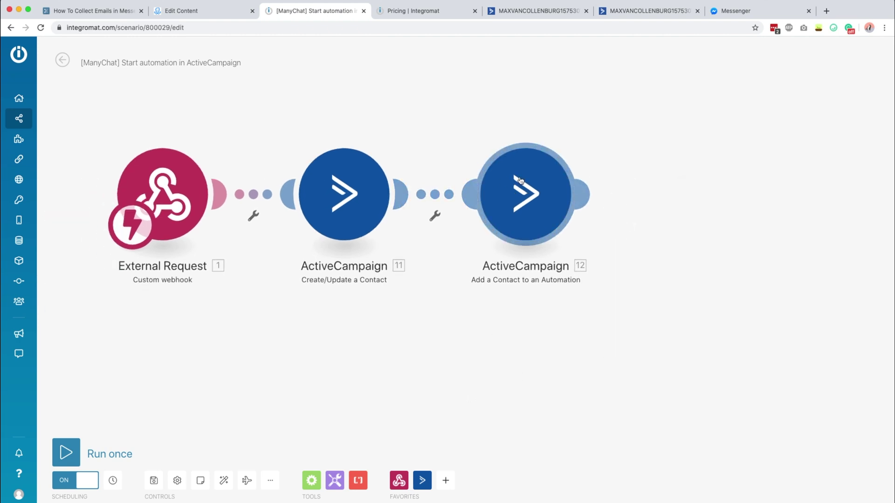
Map the created contact's 11. ID into the automation module's Contact ID field
click(521, 181)
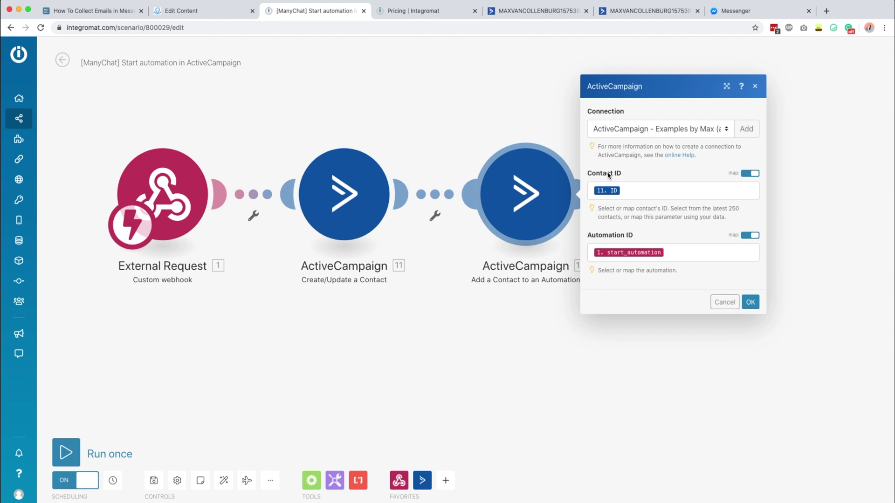
click(746, 173)
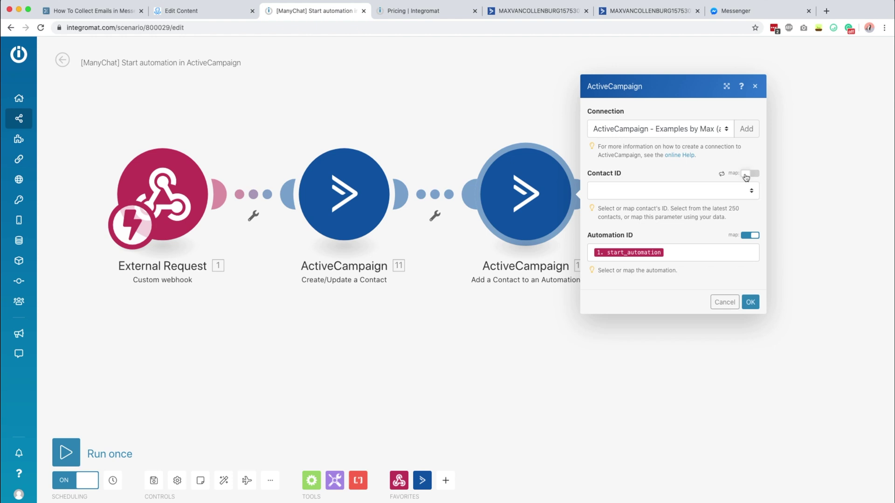
click(751, 188)
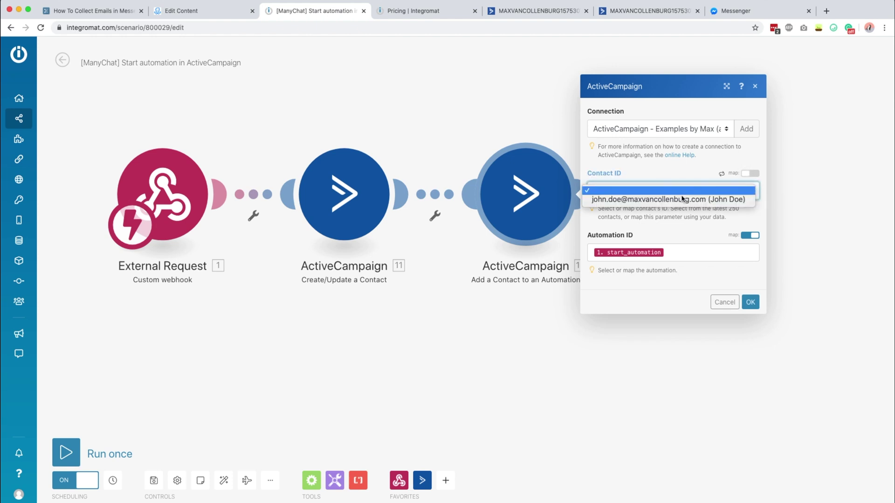
click(730, 177)
click(752, 174)
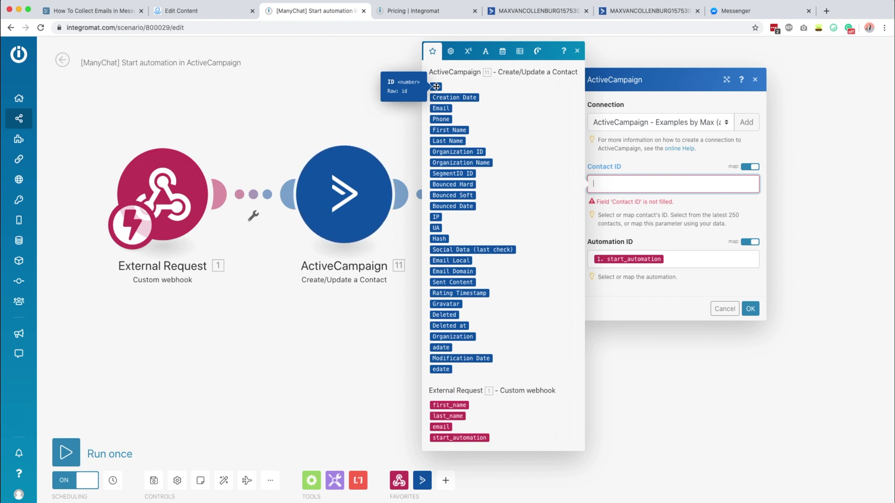
click(437, 87)
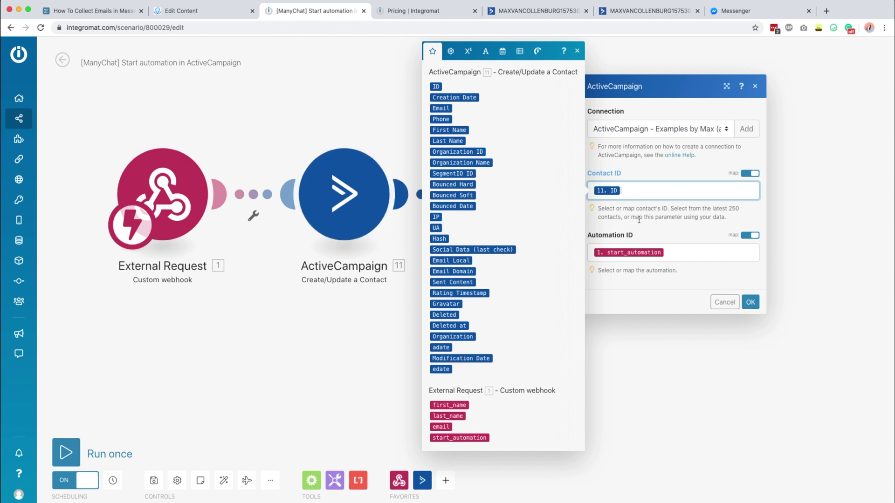
click(596, 161)
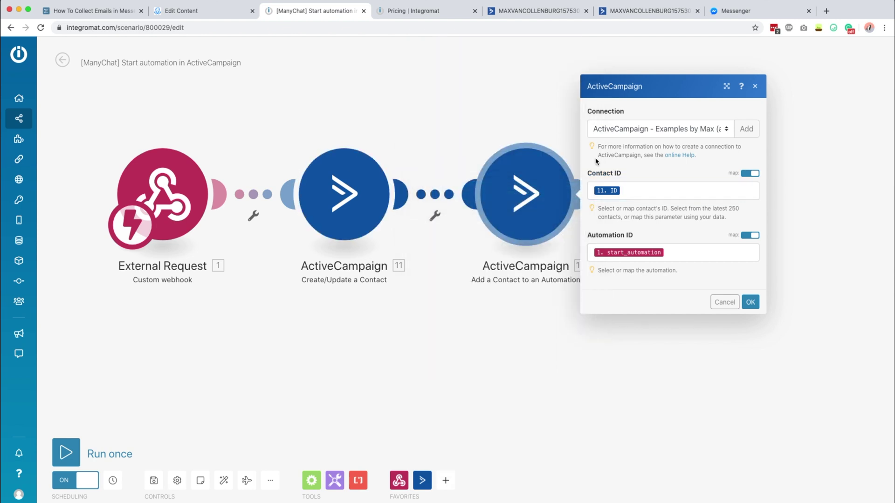
Confirm Automation ID is mapped to the webhook's 1. start_automation value
click(625, 253)
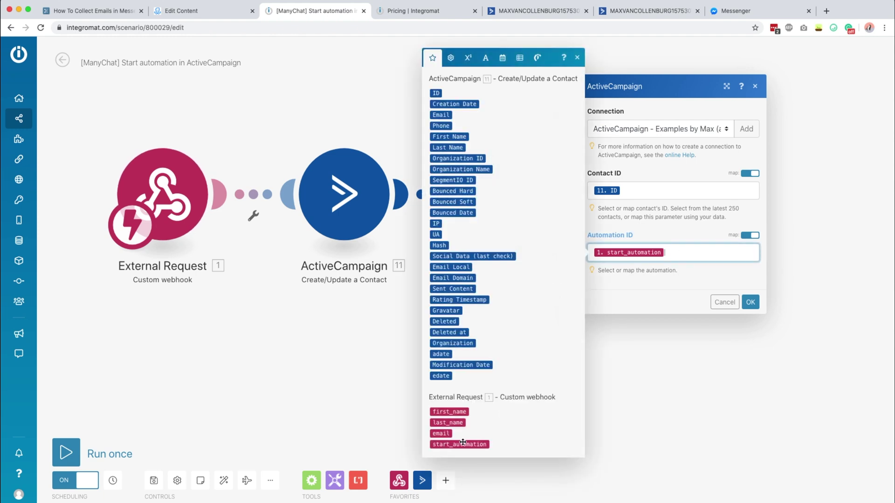
click(719, 280)
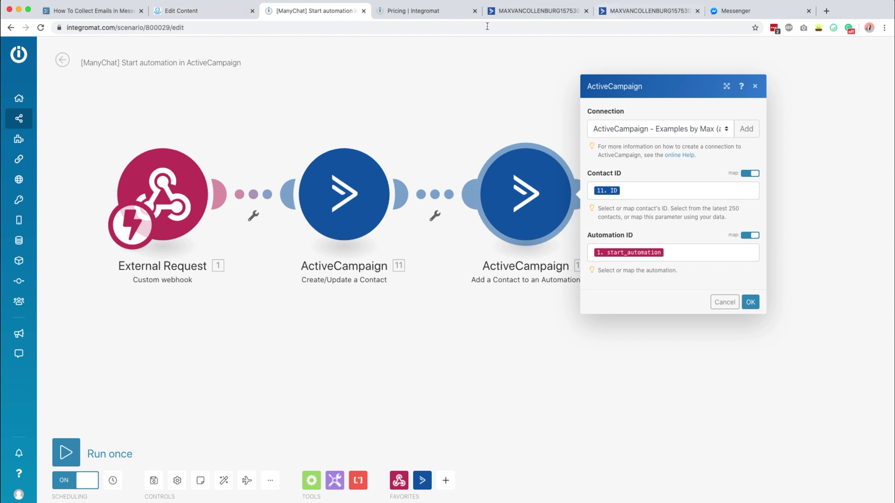
key(ctrl+shift+Tab)
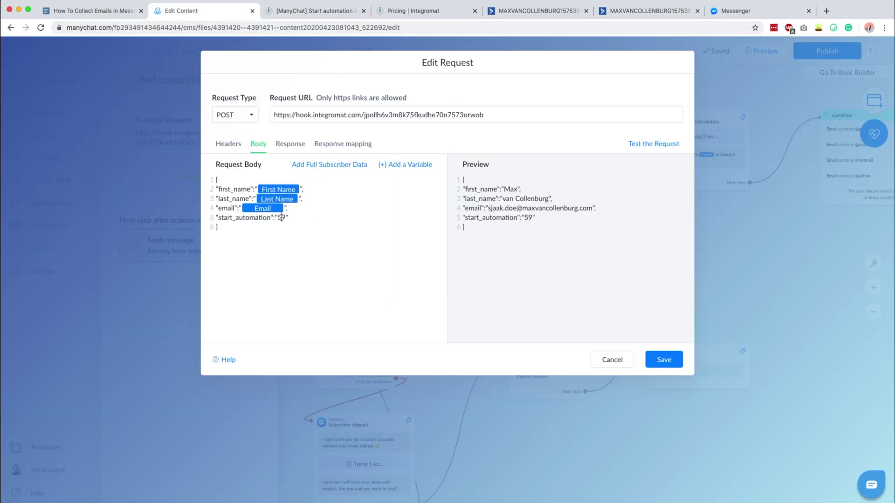
click(315, 15)
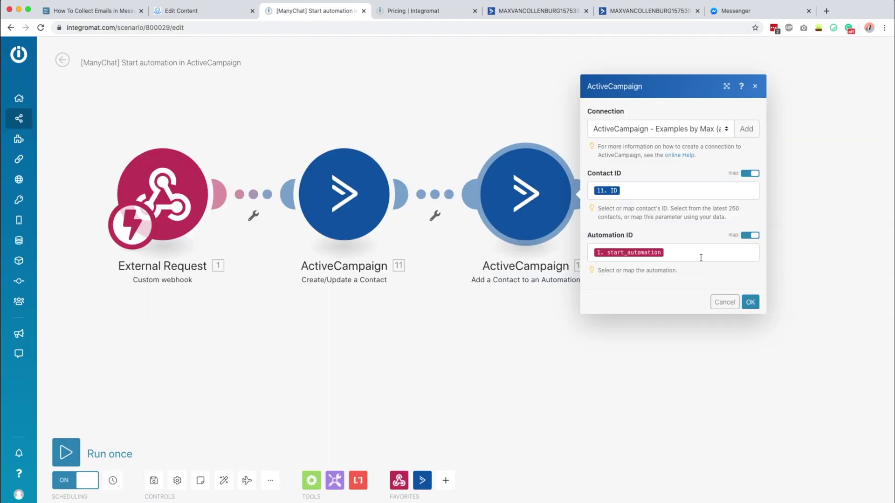
Save the automation module and the scenario, then save ManyChat's external request settings
click(750, 302)
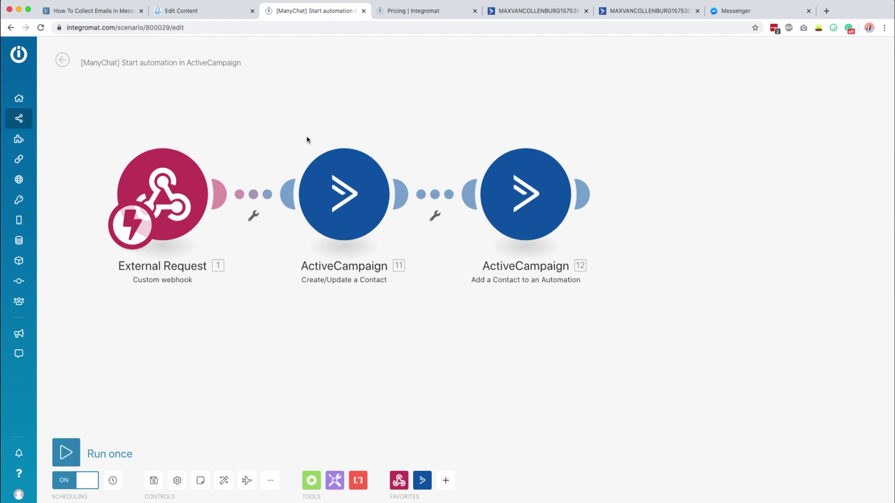
drag(318, 140, 334, 126)
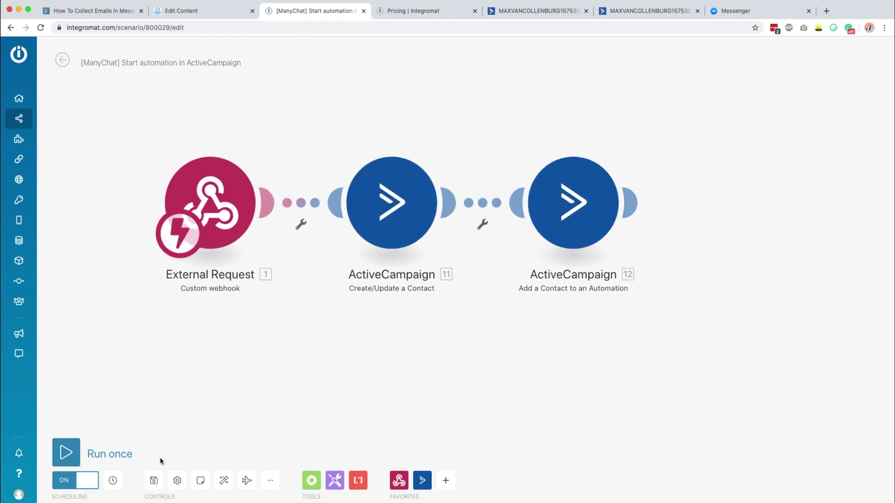
click(154, 481)
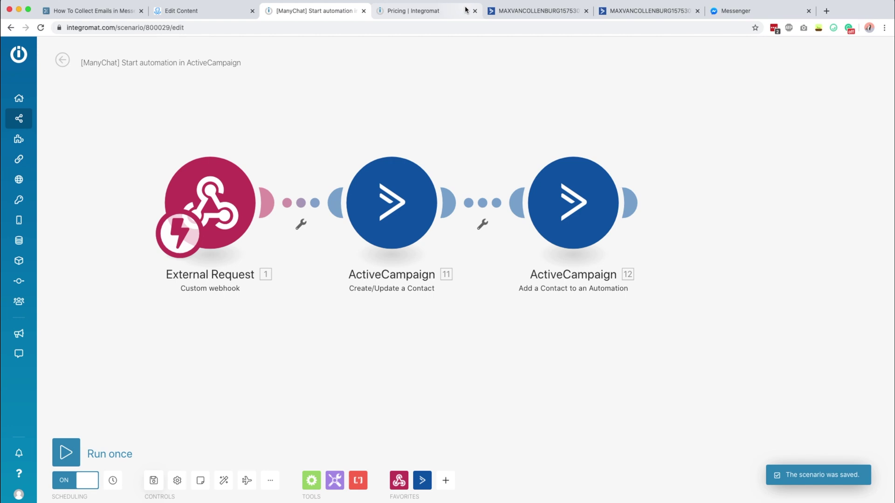
click(198, 14)
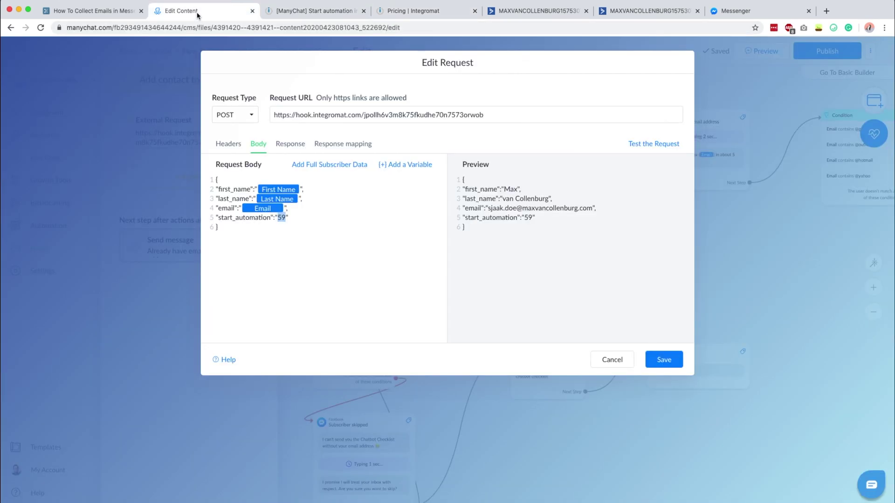
click(658, 352)
Publish the flow, link the step to 'Don't have email address yet', and republish
click(830, 52)
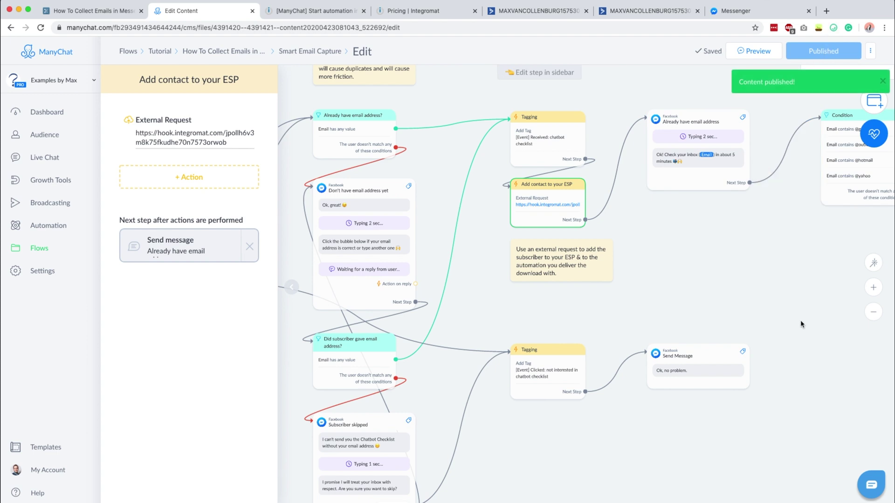
click(801, 320)
scroll(801, 303, left, 5)
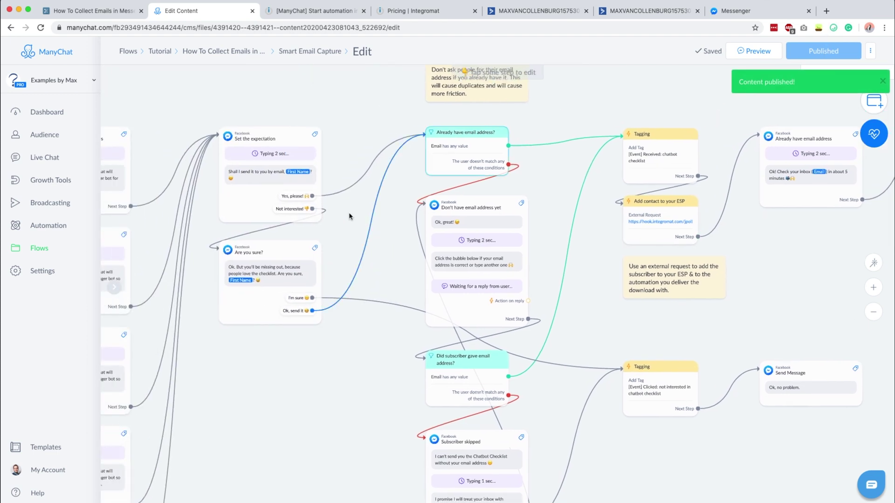
click(312, 209)
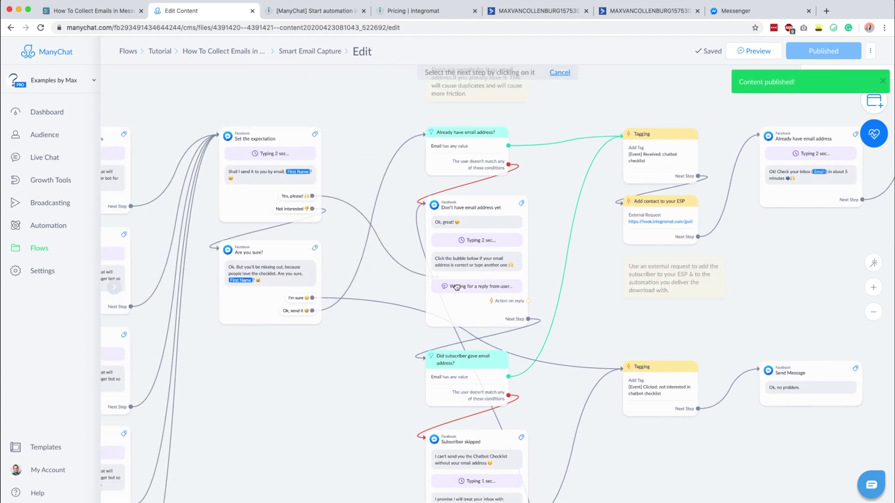
click(454, 229)
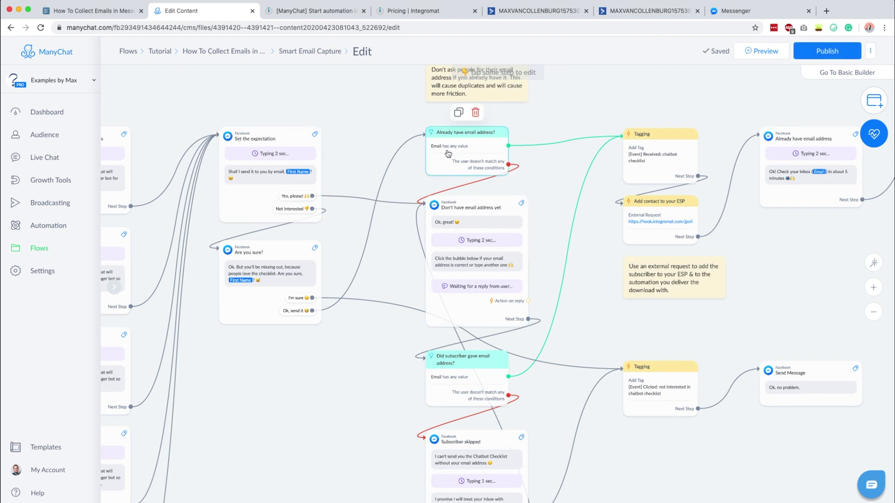
drag(309, 89, 485, 124)
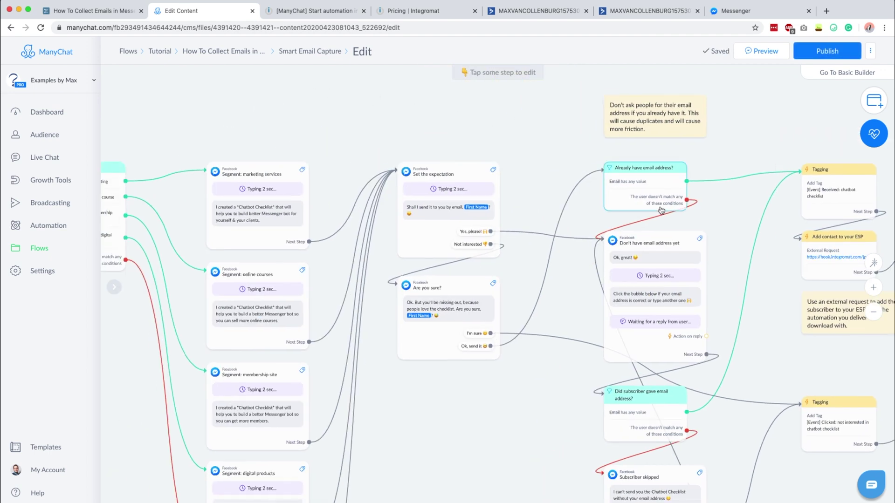
scroll(569, 138, down, 3)
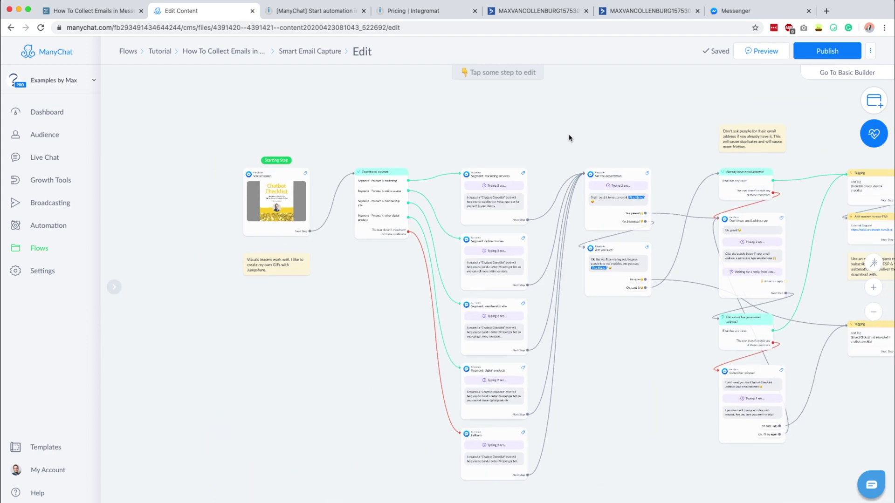
click(825, 51)
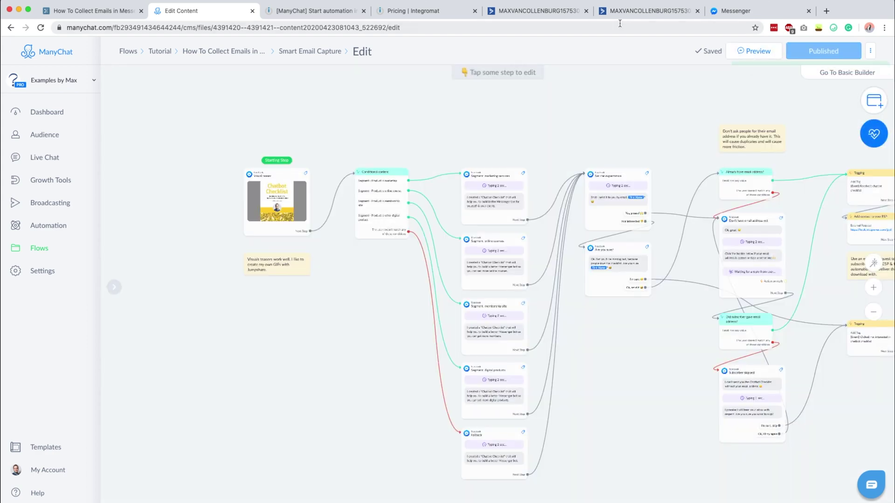
Set the Chatbot Checklist automation Active and run the Integromat scenario once
click(536, 10)
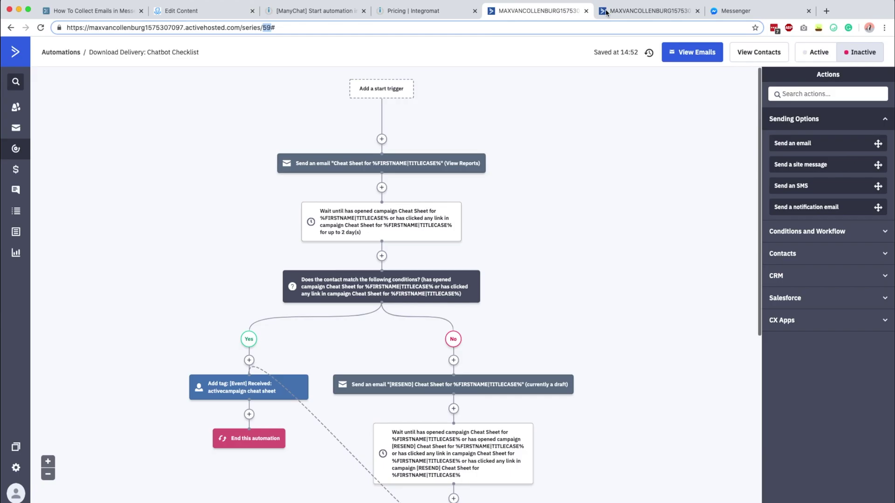
click(808, 52)
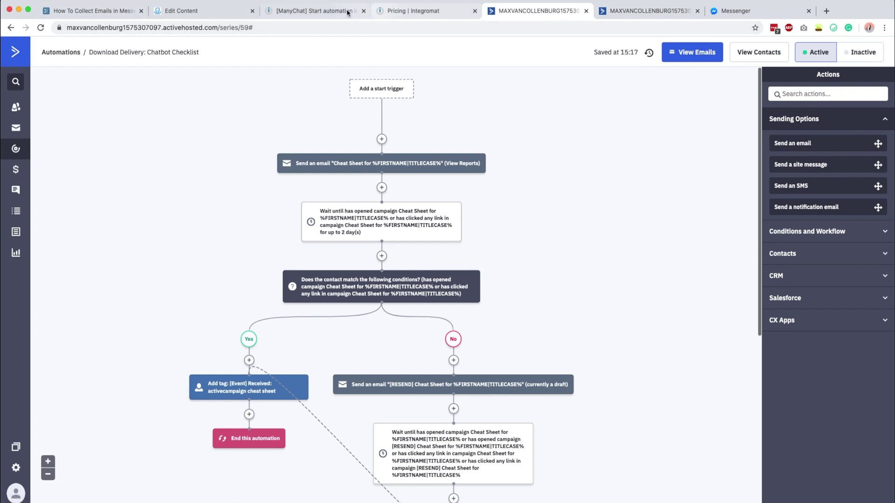
click(347, 11)
click(416, 9)
click(317, 11)
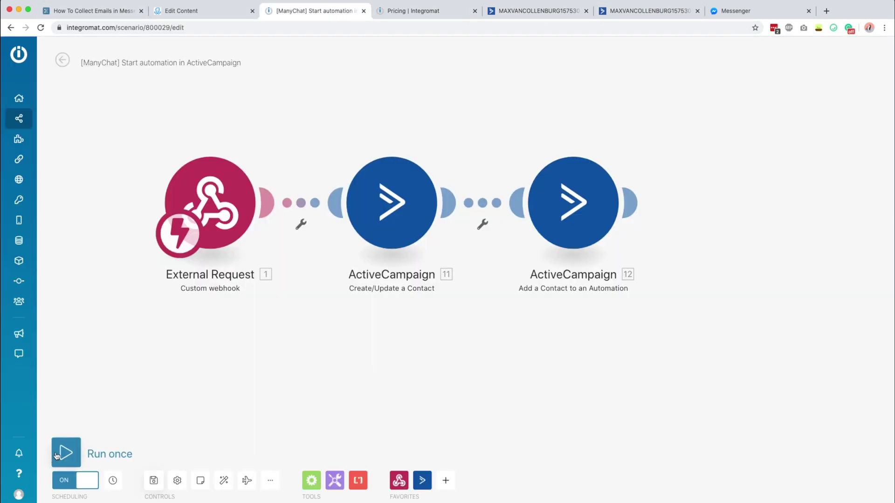
click(56, 455)
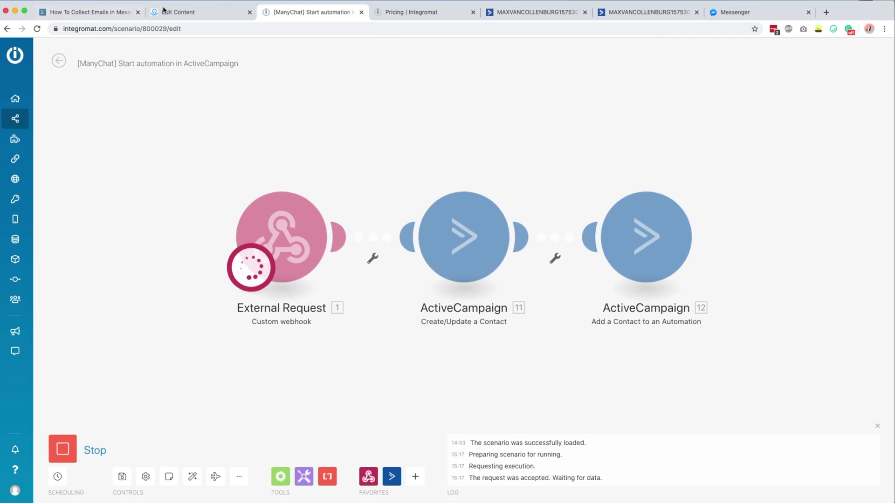
click(164, 9)
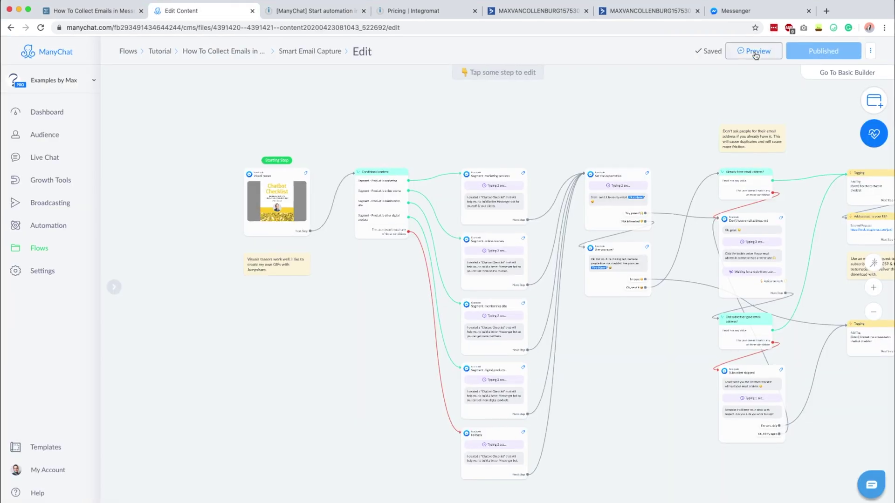
click(755, 52)
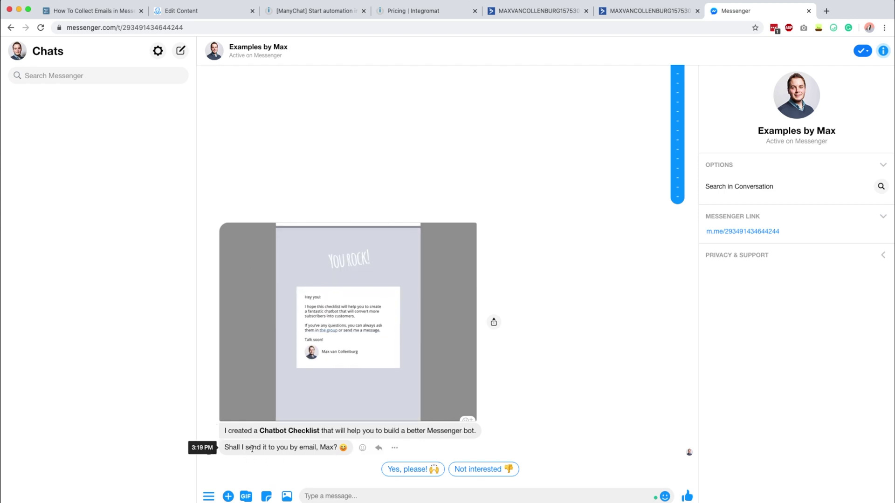
Accept the Chatbot Checklist with 'Yes, please!' and send the bot a test email address
click(408, 469)
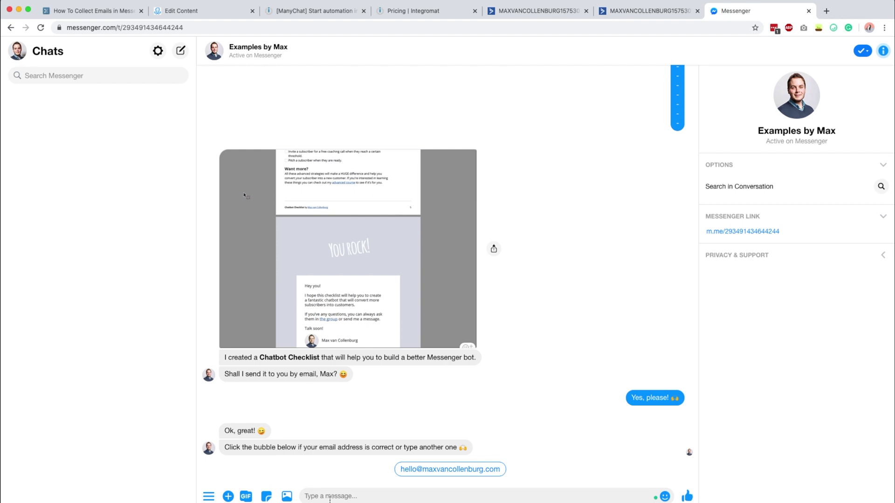
click(315, 498)
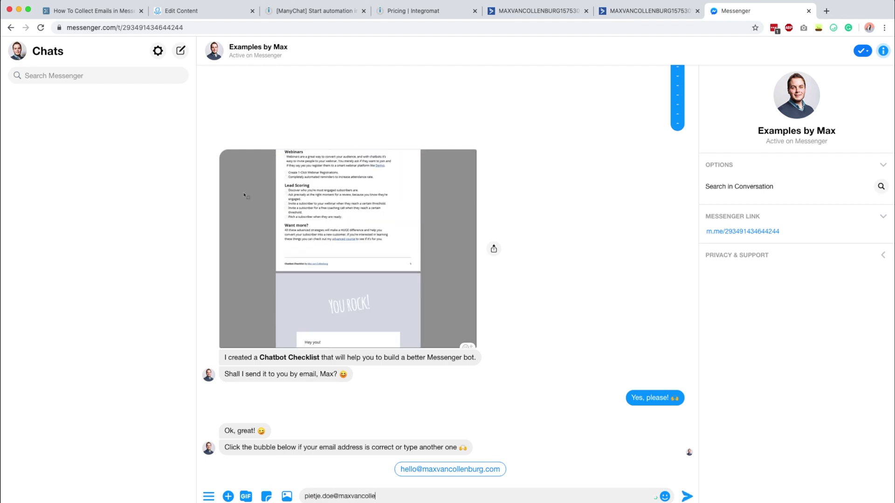
key(Return)
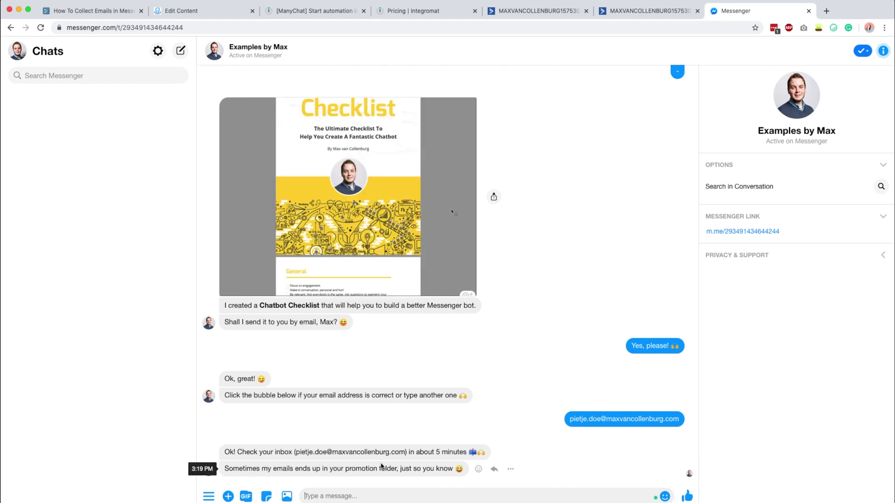
click(315, 12)
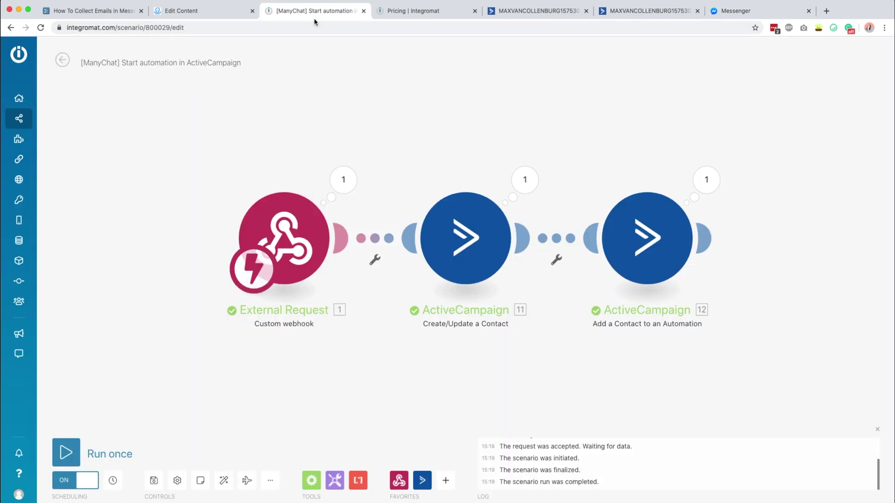
Inspect the webhook, Create/Update a Contact and Add a Contact to an Automation outputs
click(343, 180)
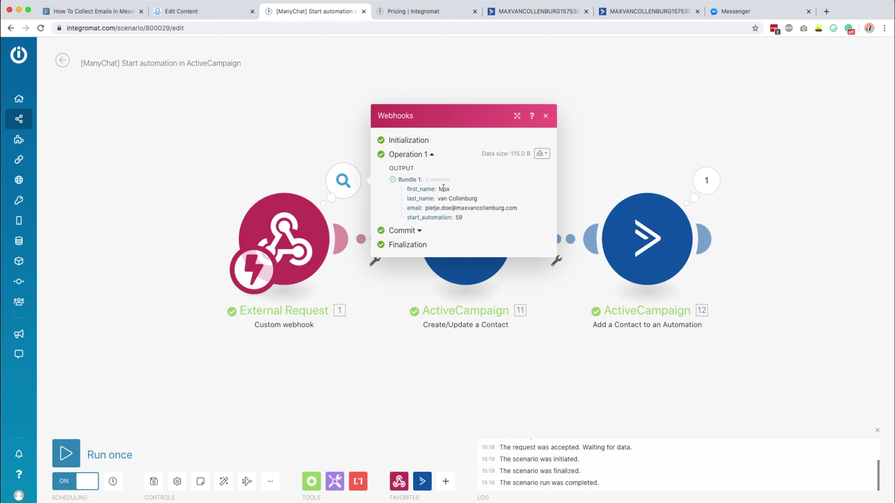
click(578, 382)
click(525, 182)
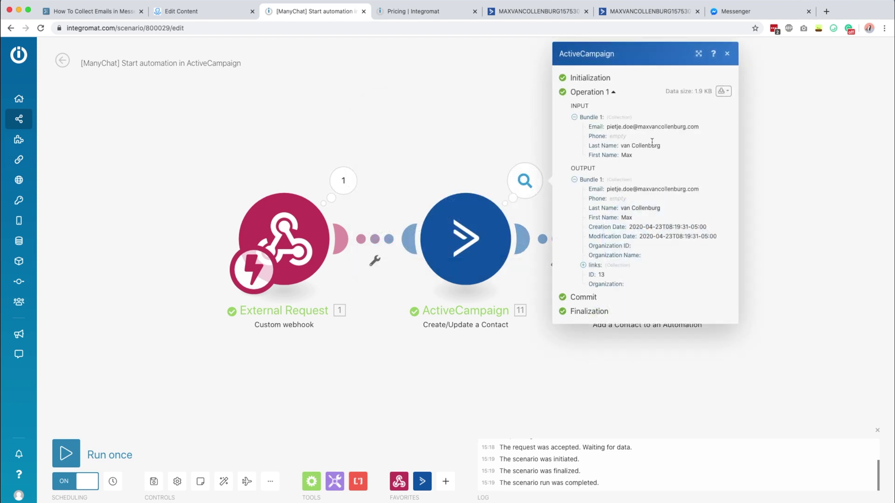
click(833, 217)
click(706, 181)
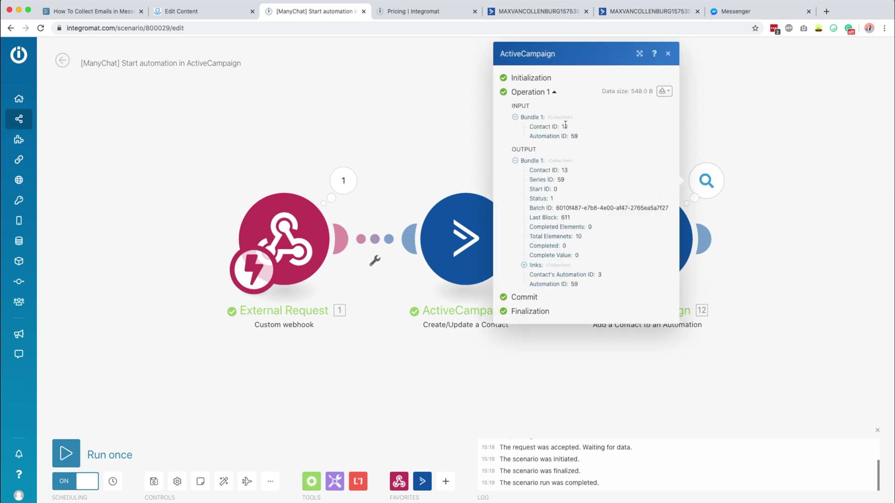
click(724, 107)
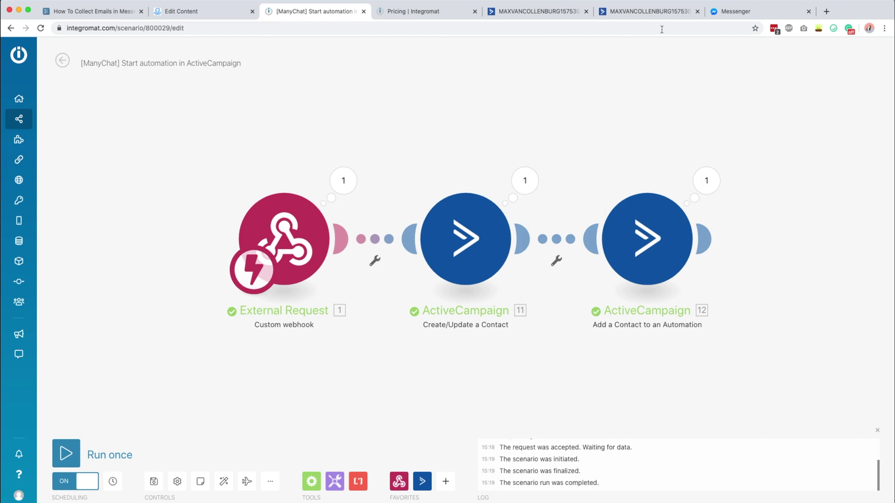
click(639, 13)
key(super+r)
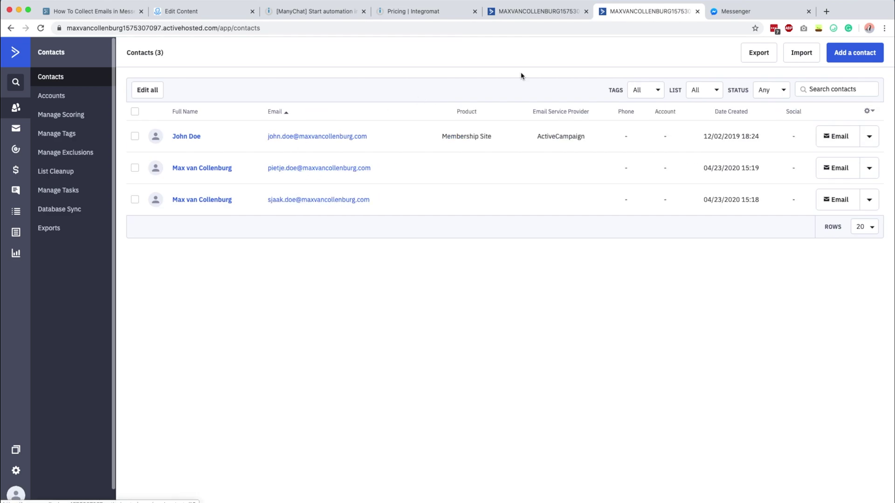
Review the Send an email step of the Download Delivery: Chatbot Checklist automation
click(550, 13)
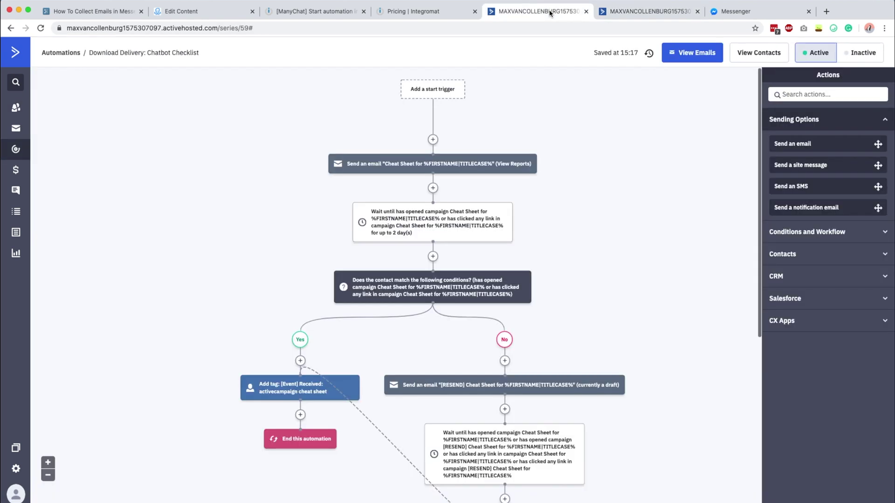
mouse_move(455, 159)
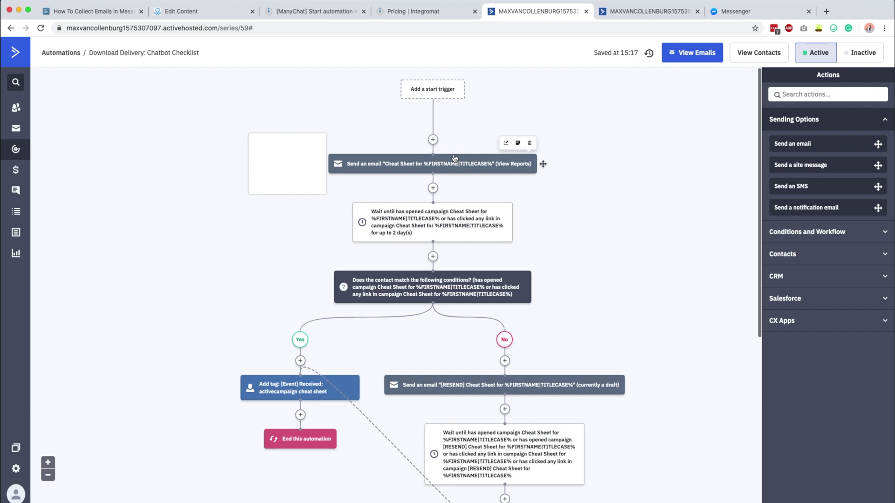
click(187, 11)
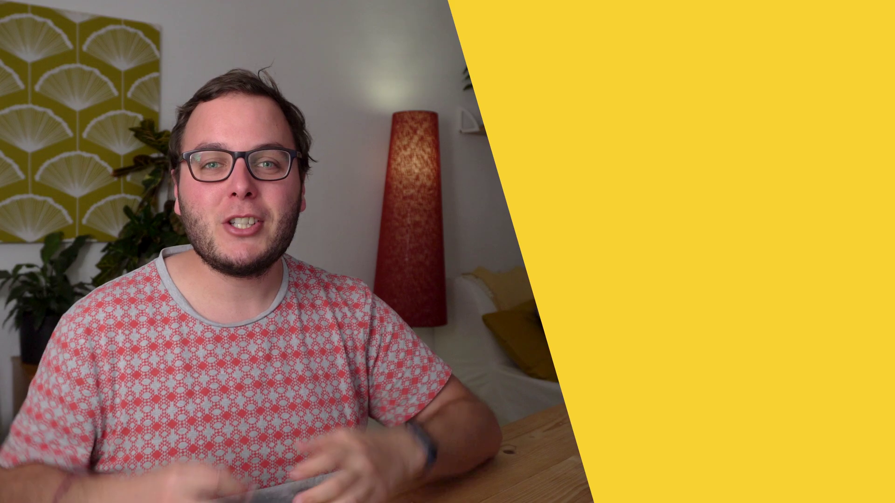